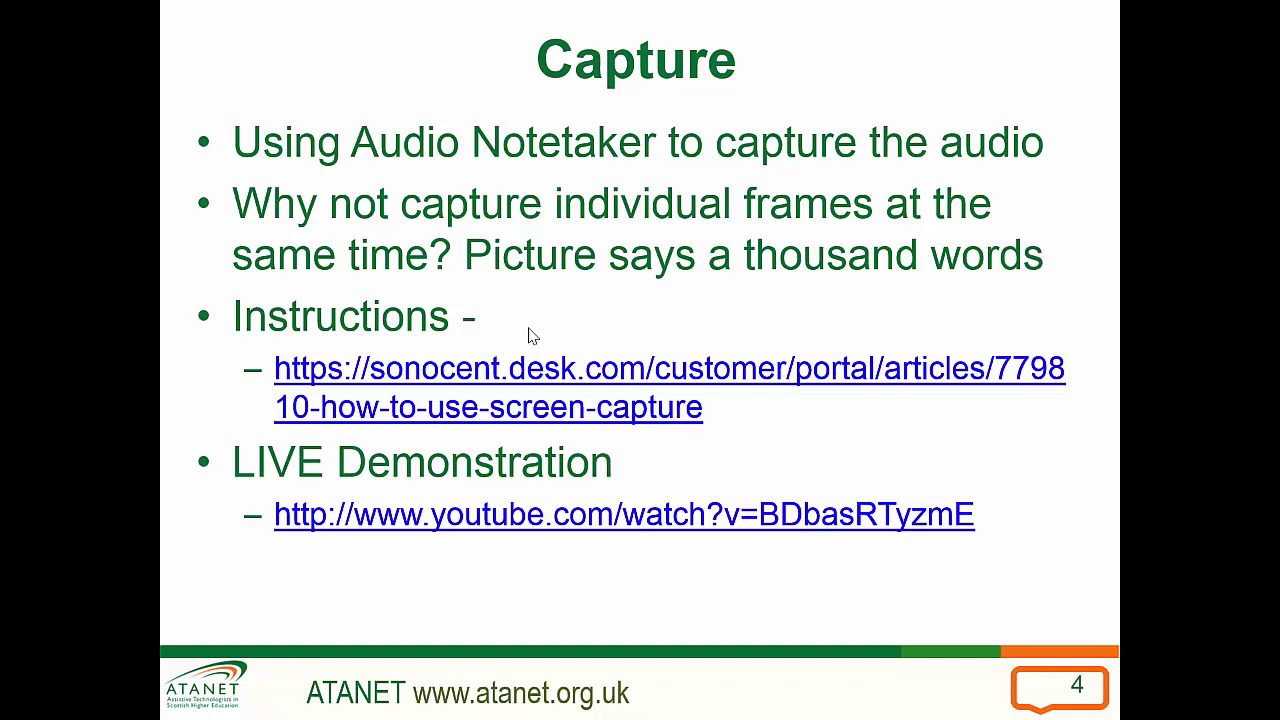
# Leave the PowerPoint slideshow for Audio Notetaker's empty Untitled 2 document.
pyautogui.hotkey('alt', 'Tab')
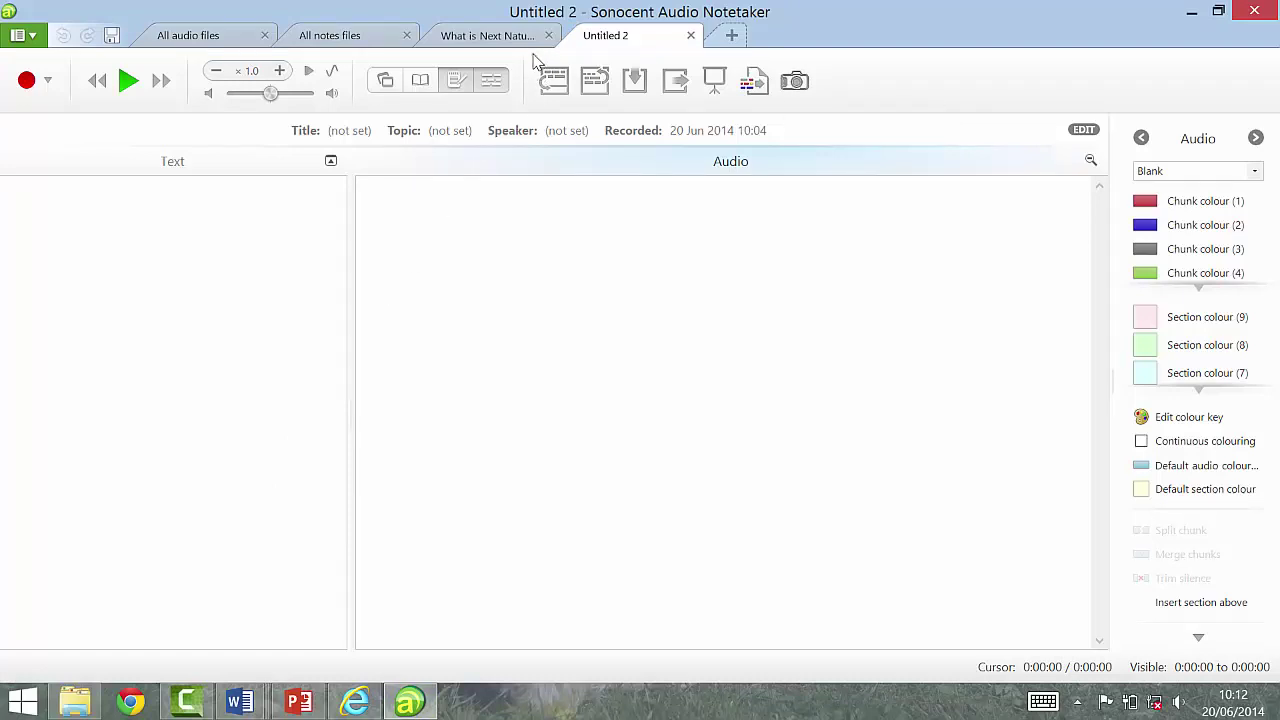
# Snap Audio Notetaker to the right half and the YouTube browser window to the left.
pyautogui.doubleClick(815, 15)
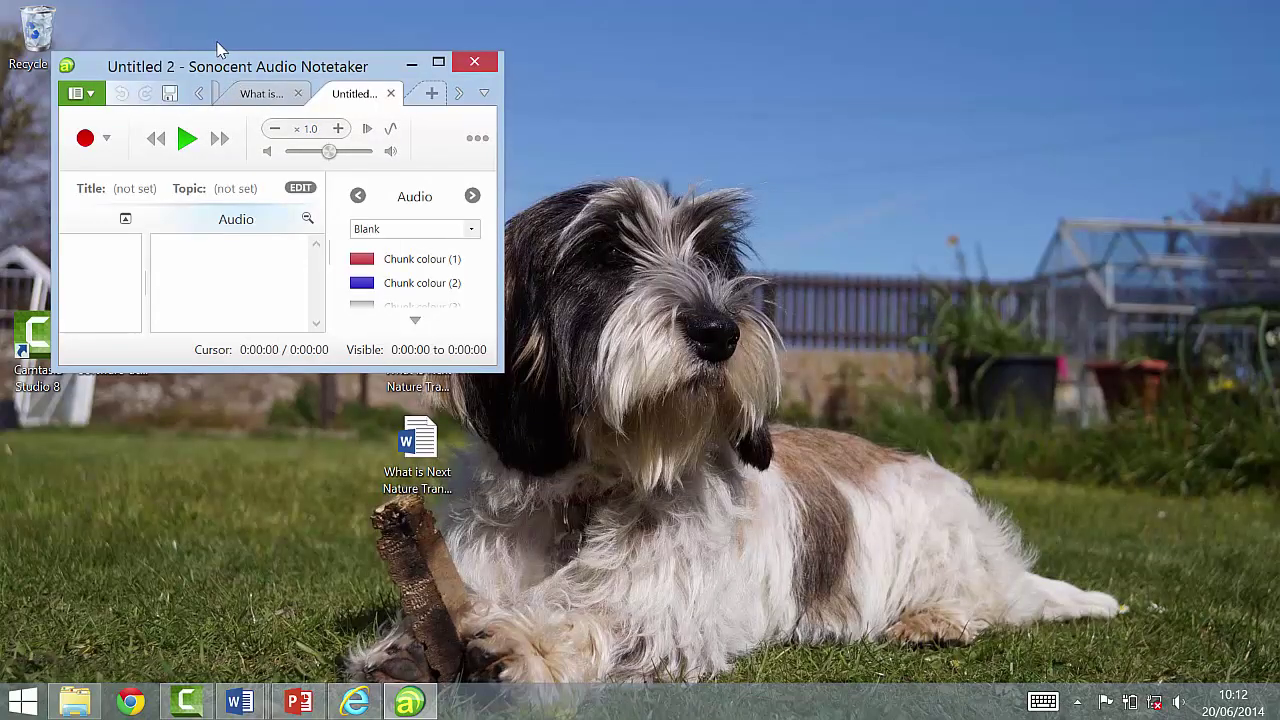
pyautogui.moveTo(260, 66); pyautogui.dragTo(1279, 30)
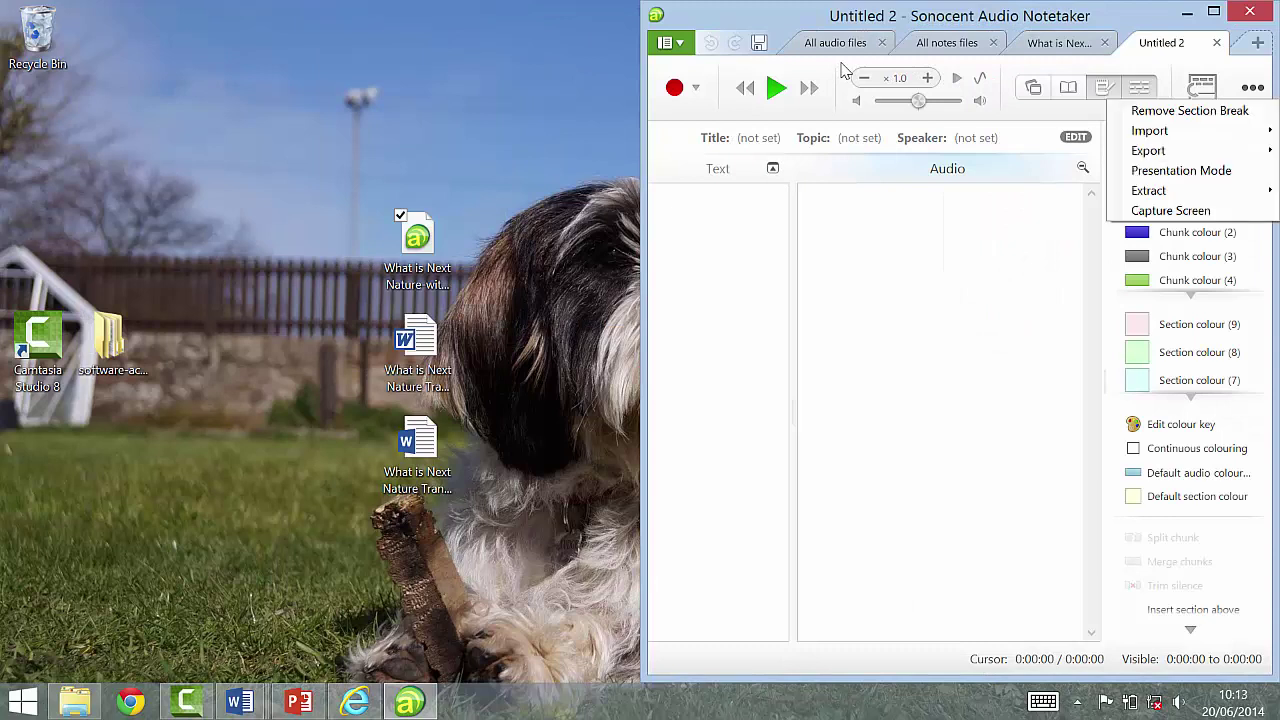
pyautogui.press('Down')
pyautogui.press('Down')
pyautogui.press('Down')
pyautogui.press('Down')
pyautogui.press('Down')
pyautogui.press('Down')
pyautogui.hotkey('alt', 'Tab')
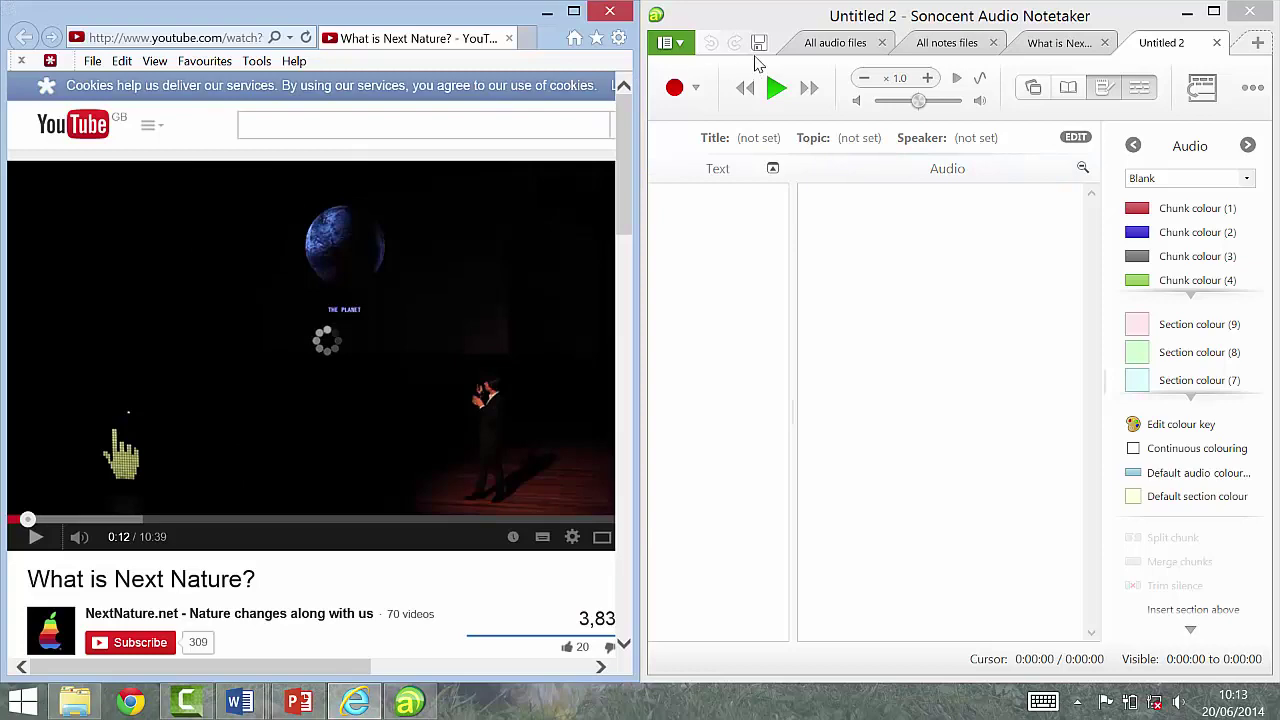
pyautogui.moveTo(300, 15); pyautogui.dragTo(14, 147)
# Start Capture Screen from the ••• menu and fit its frame over the YouTube video.
pyautogui.click(838, 65)
pyautogui.press('Down')
pyautogui.press('Down')
pyautogui.press('Down')
pyautogui.press('Down')
pyautogui.press('Down')
pyautogui.press('Down')
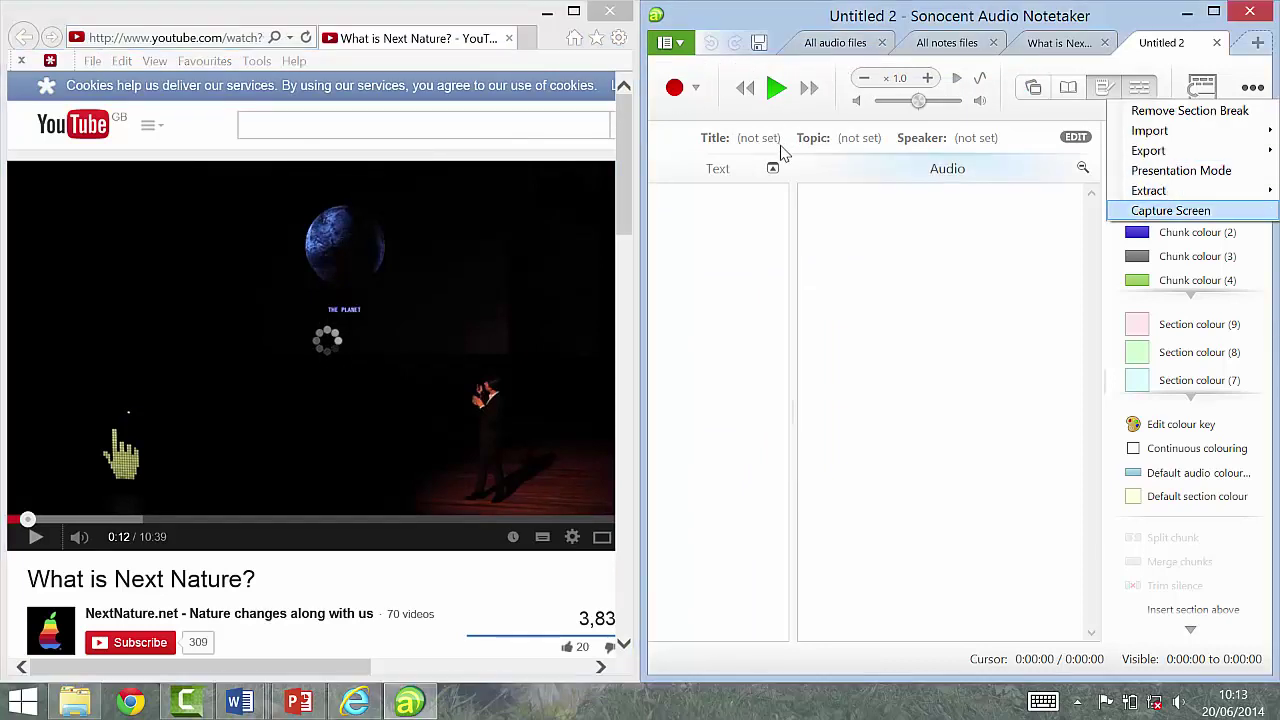
pyautogui.press('Return')
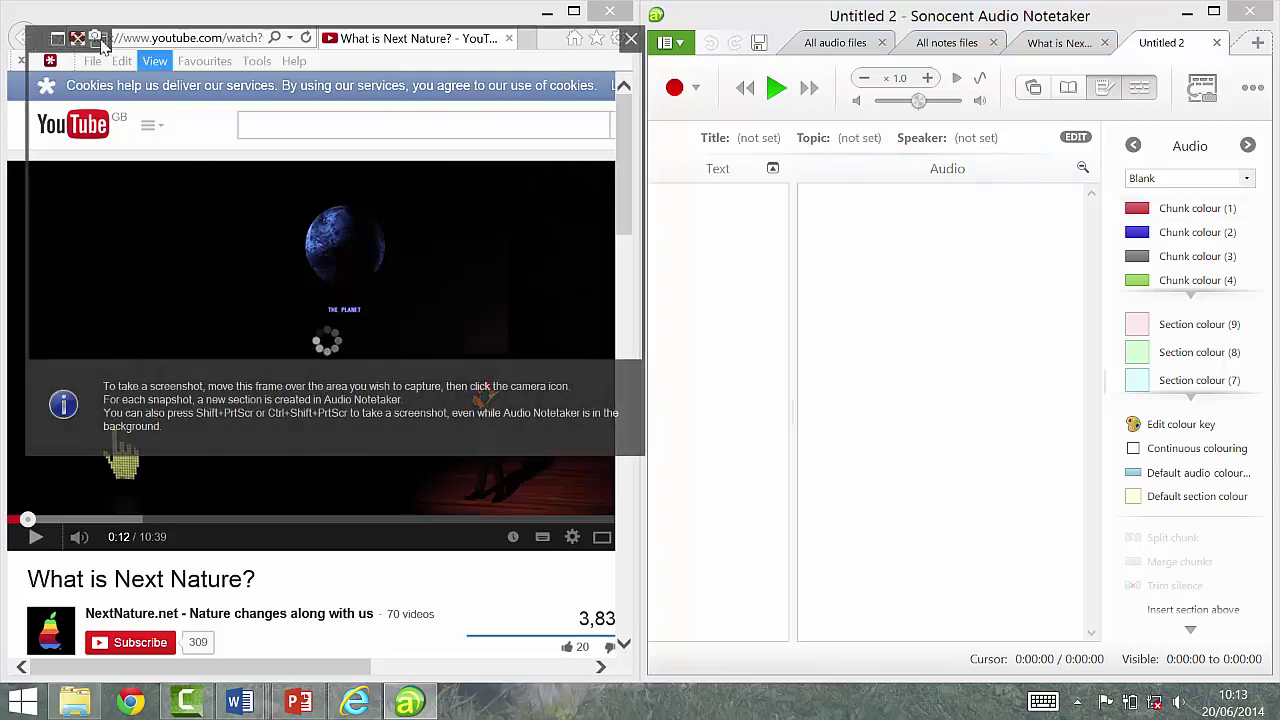
pyautogui.moveTo(26, 26); pyautogui.dragTo(12, 110)
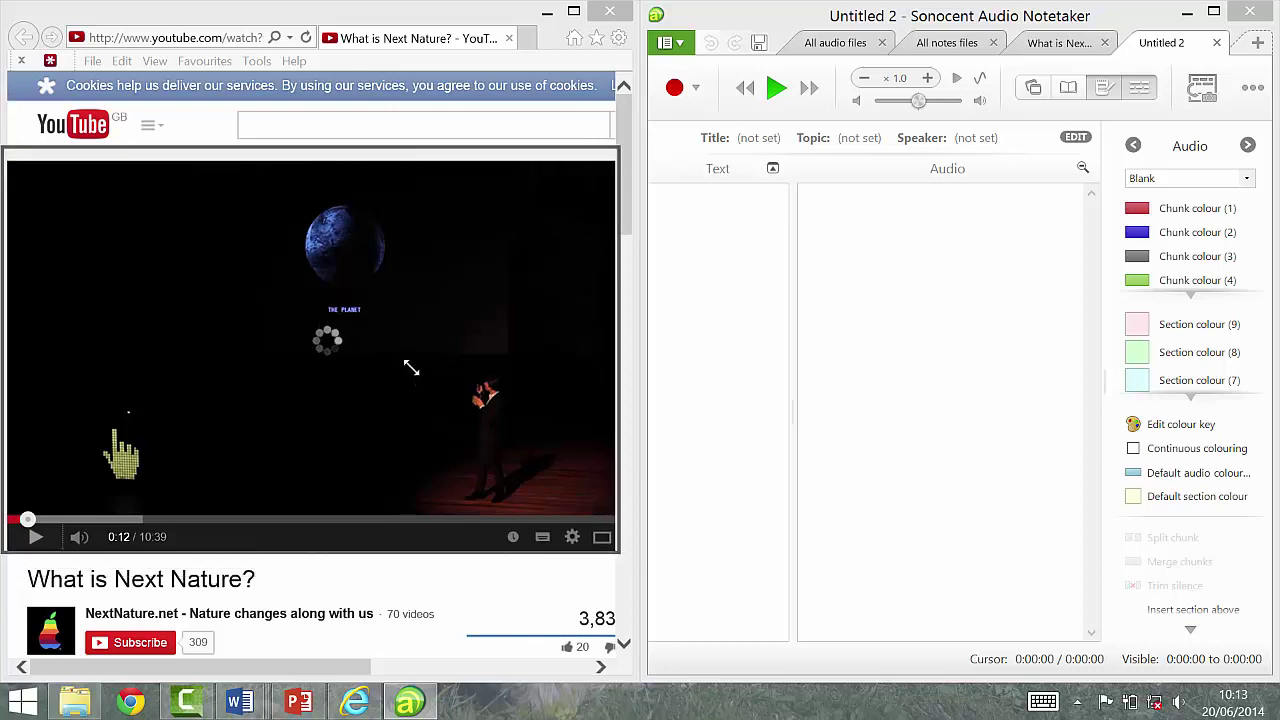
# Set the recording source to Audio Output Only and start recording the computer's sound.
pyautogui.click(480, 243)
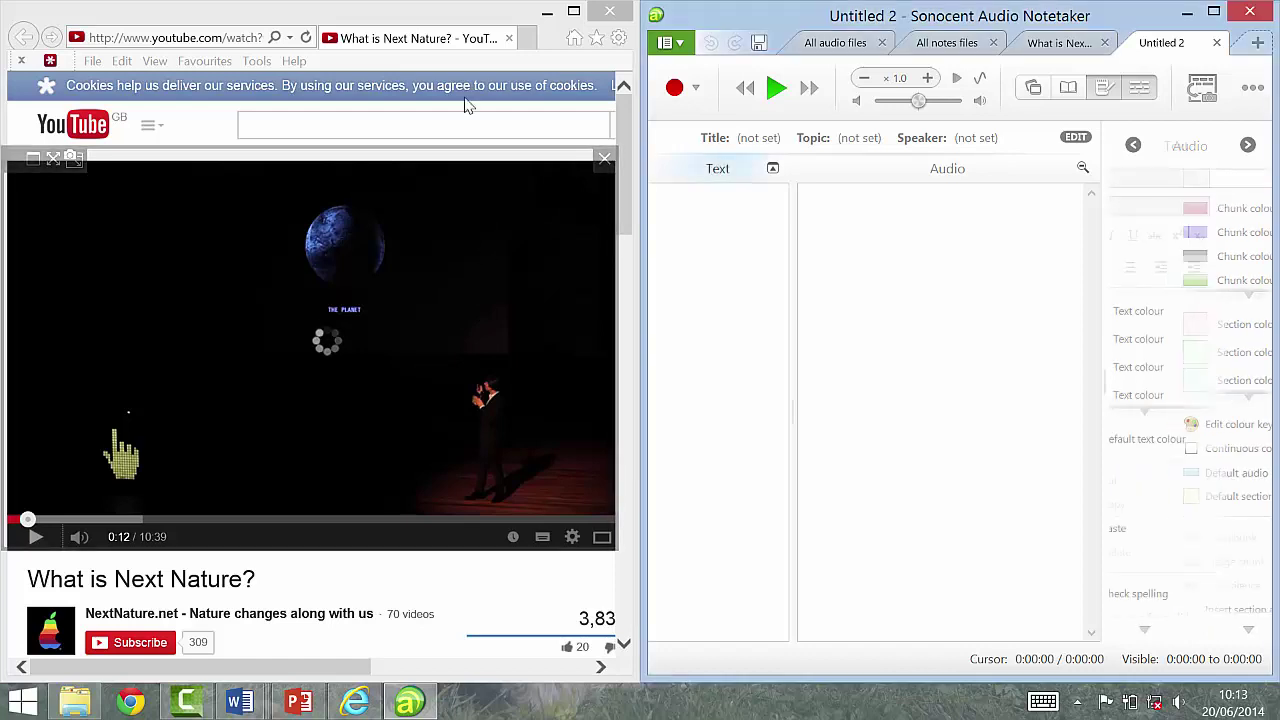
pyautogui.hotkey('alt', 'Down')
pyautogui.press('Down')
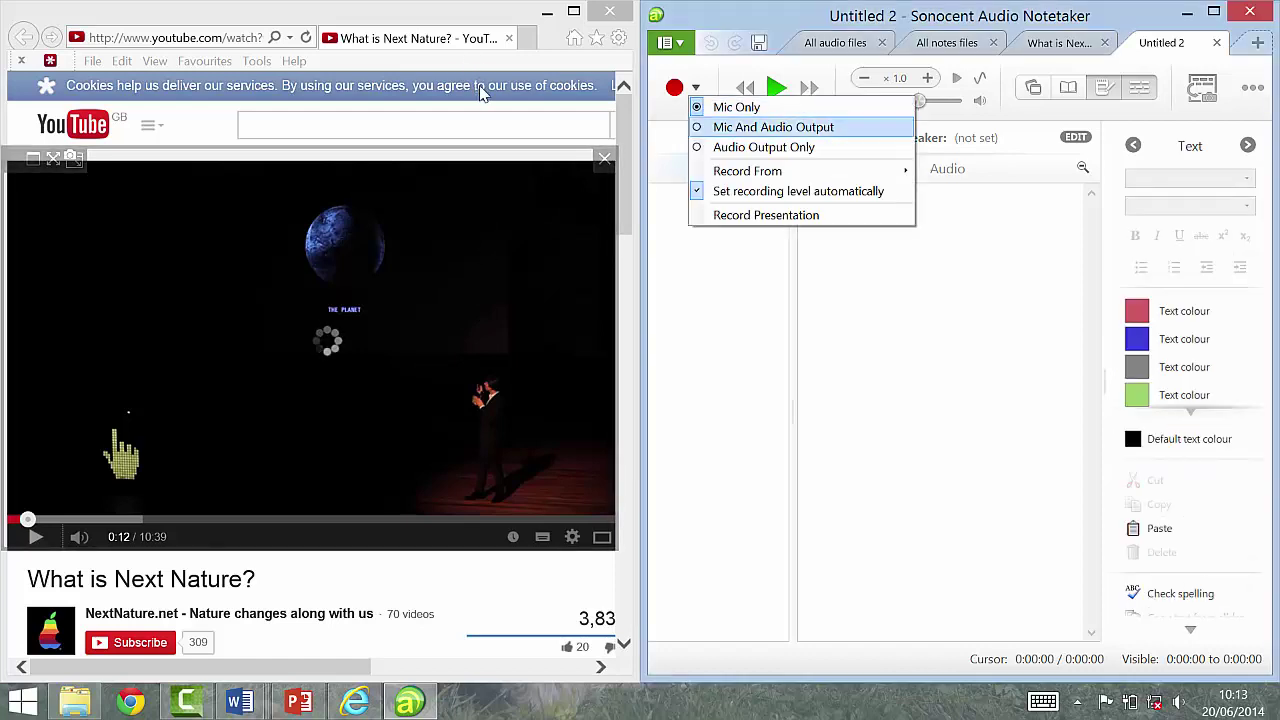
pyautogui.press('Down')
pyautogui.press('Return')
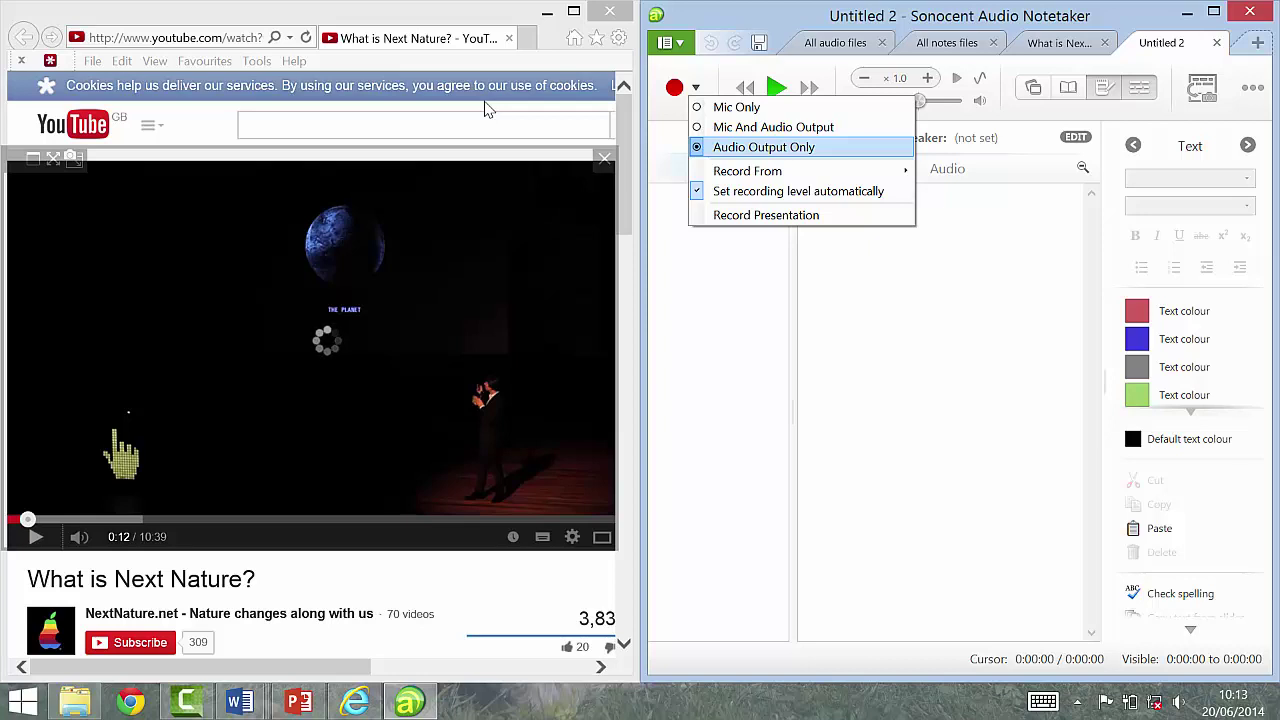
pyautogui.click(577, 160)
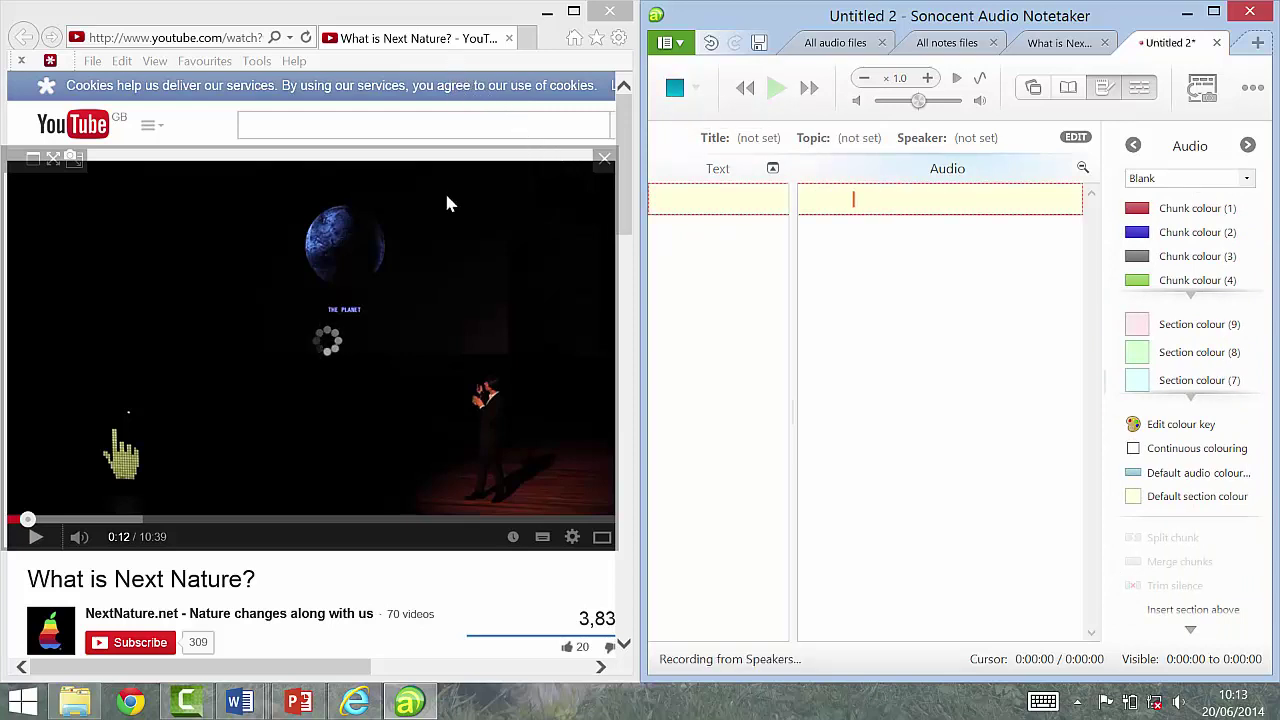
# Play the YouTube video, capture four scene screenshots into new sections, then stop recording.
pyautogui.click(25, 370)
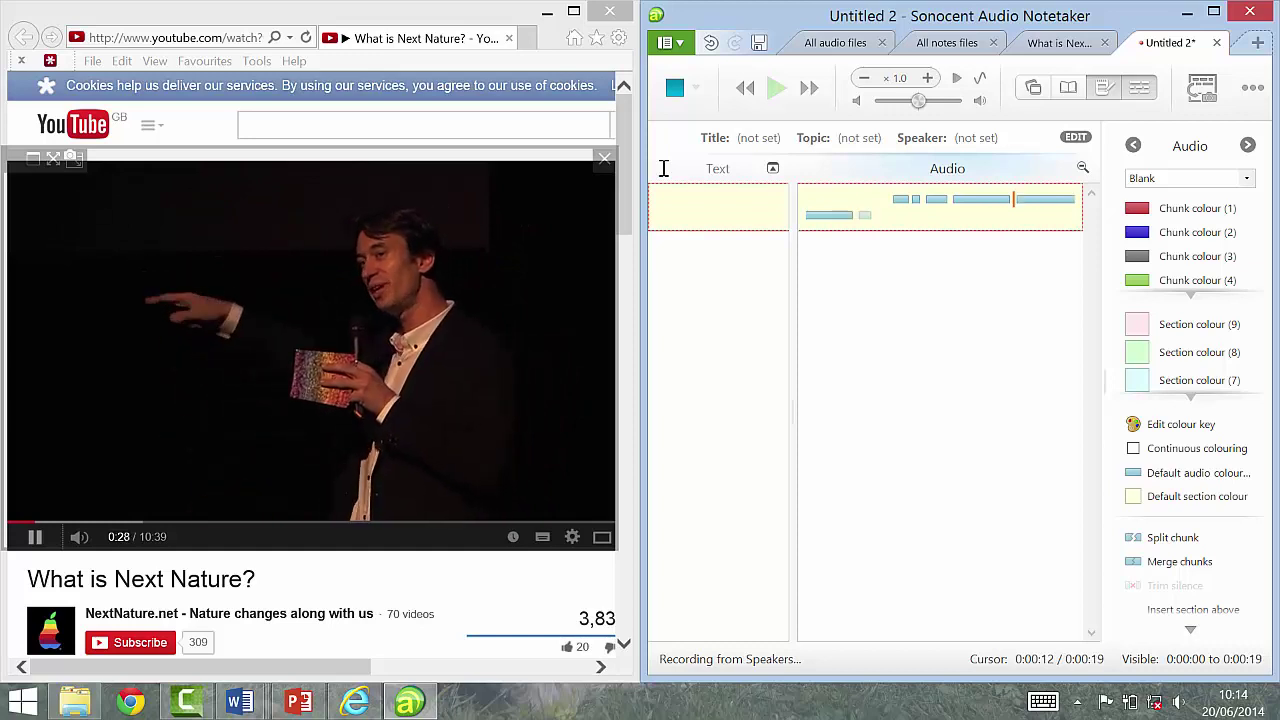
pyautogui.hotkey('ctrl', 'shift', 'c')
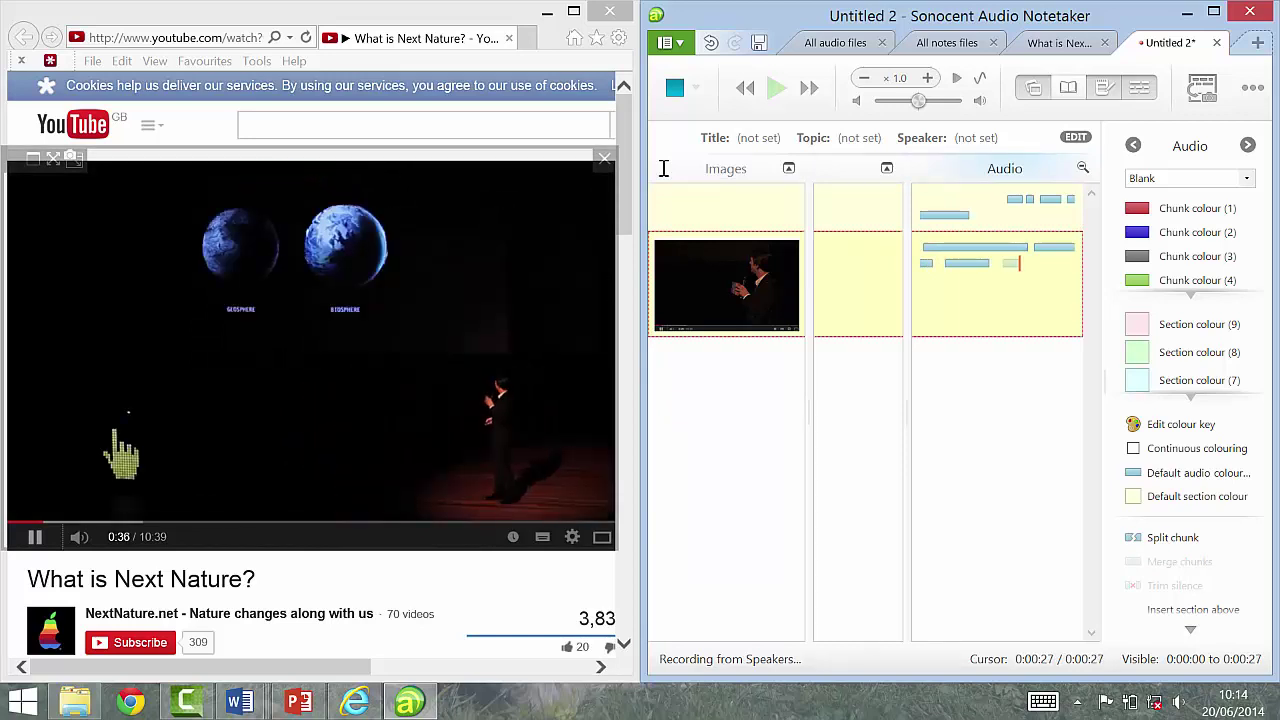
pyautogui.hotkey('ctrl', 'shift', 'c')
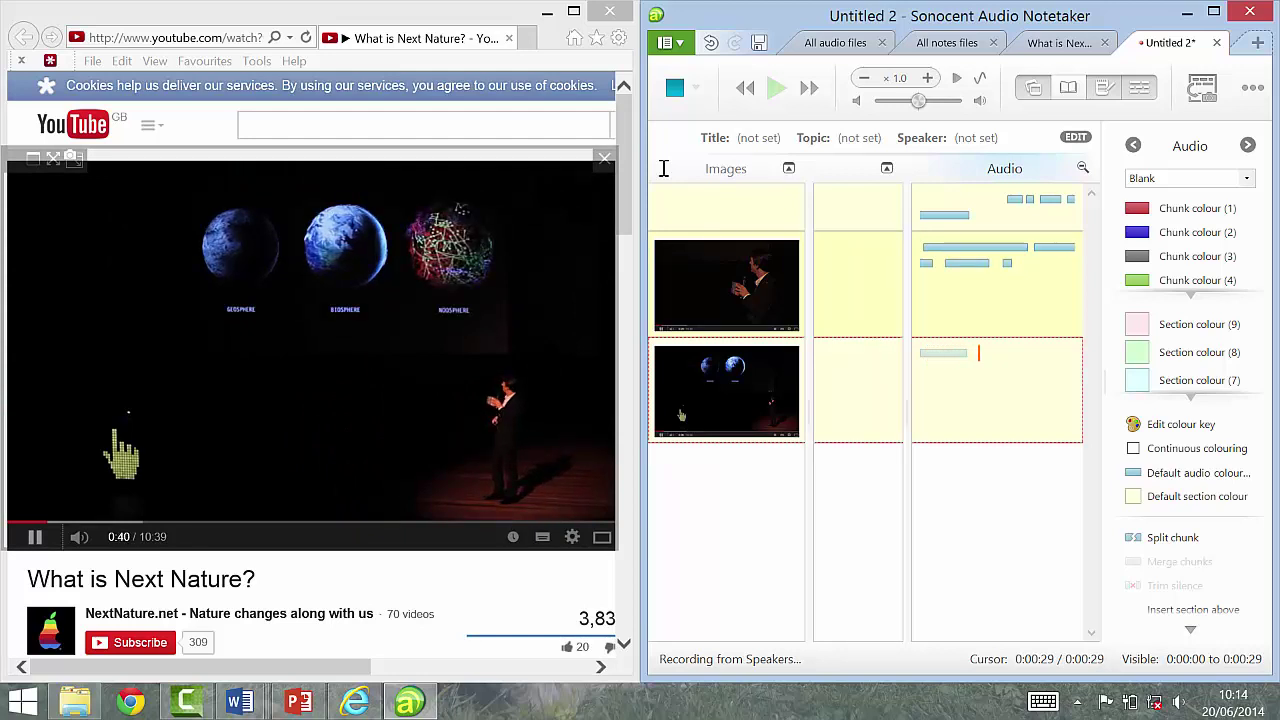
pyautogui.hotkey('ctrl', 'shift', 'c')
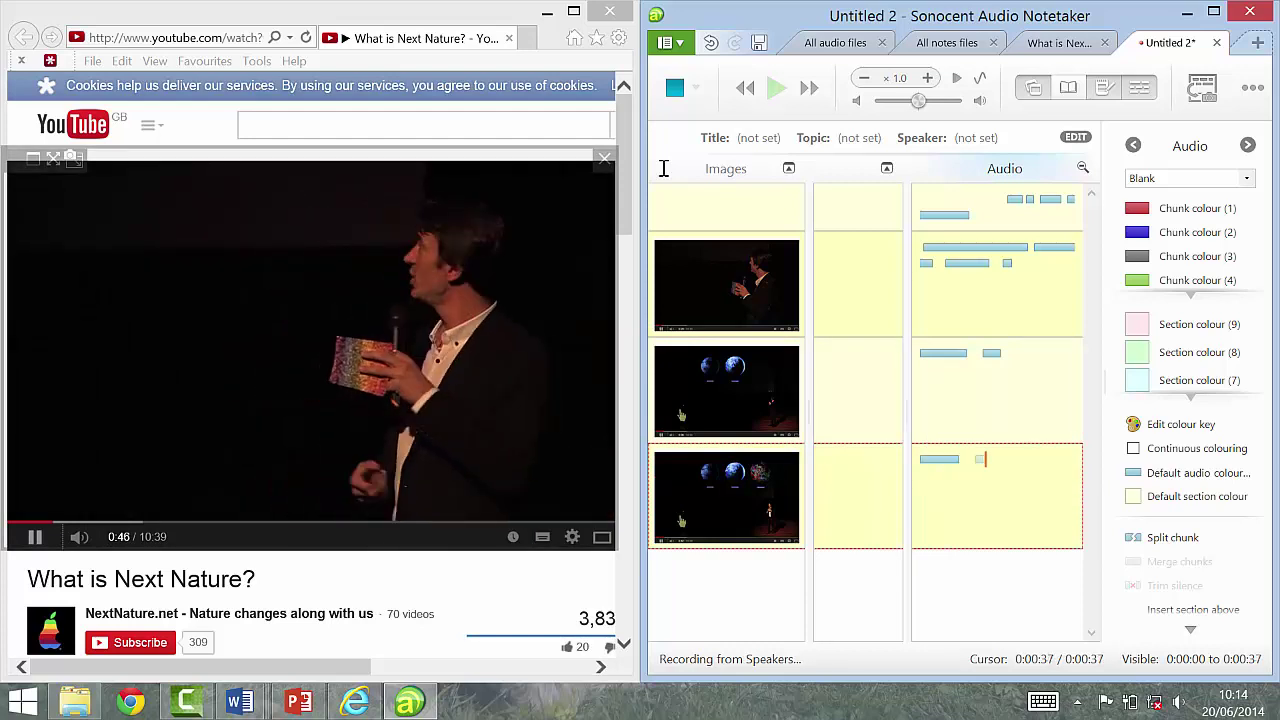
pyautogui.hotkey('ctrl', 'shift', 'c')
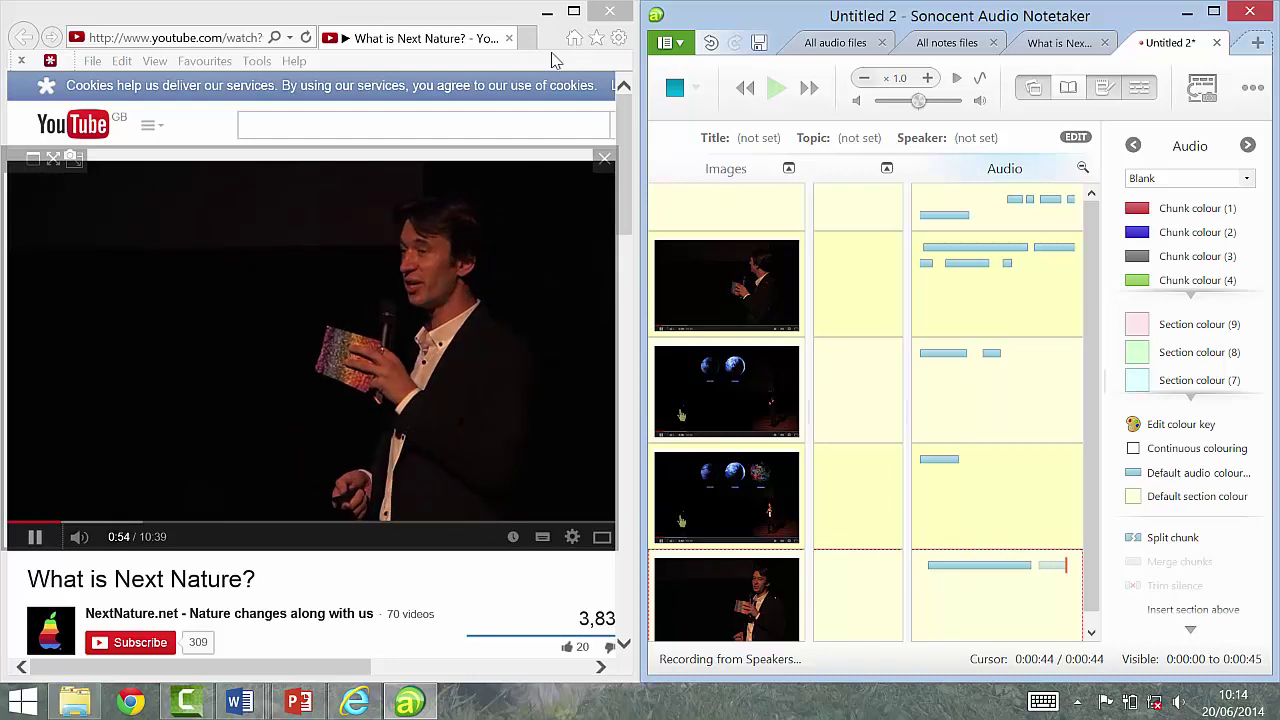
pyautogui.hotkey('ctrl', 'r')
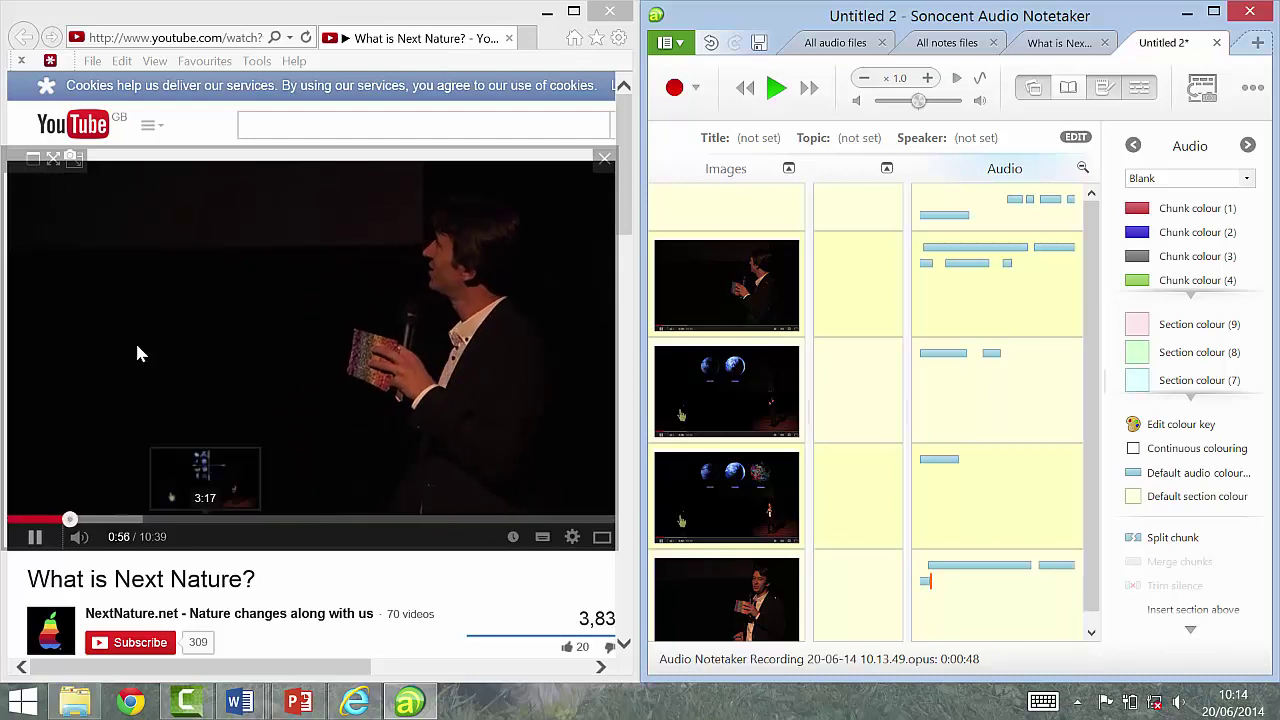
# Pause the video, close Internet Explorer, maximize Notetaker and place the cursor beside the first screenshot.
pyautogui.click(20, 366)
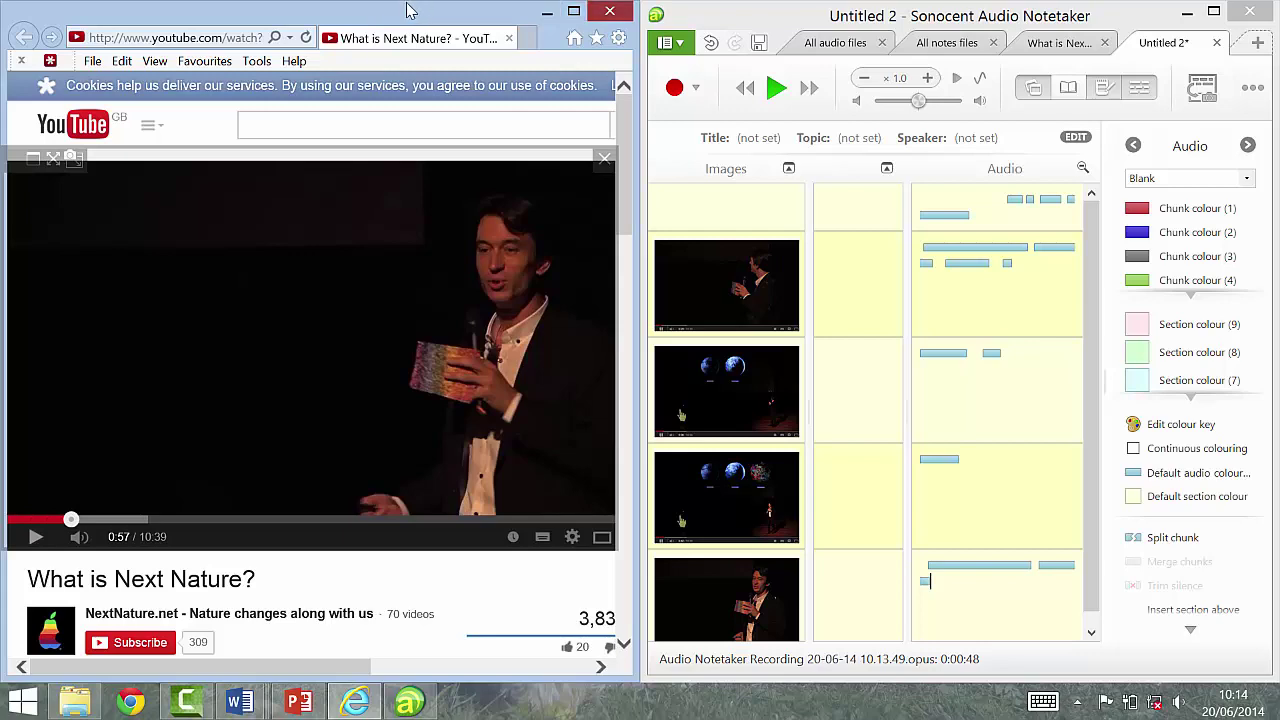
pyautogui.click(610, 11)
pyautogui.doubleClick(808, 16)
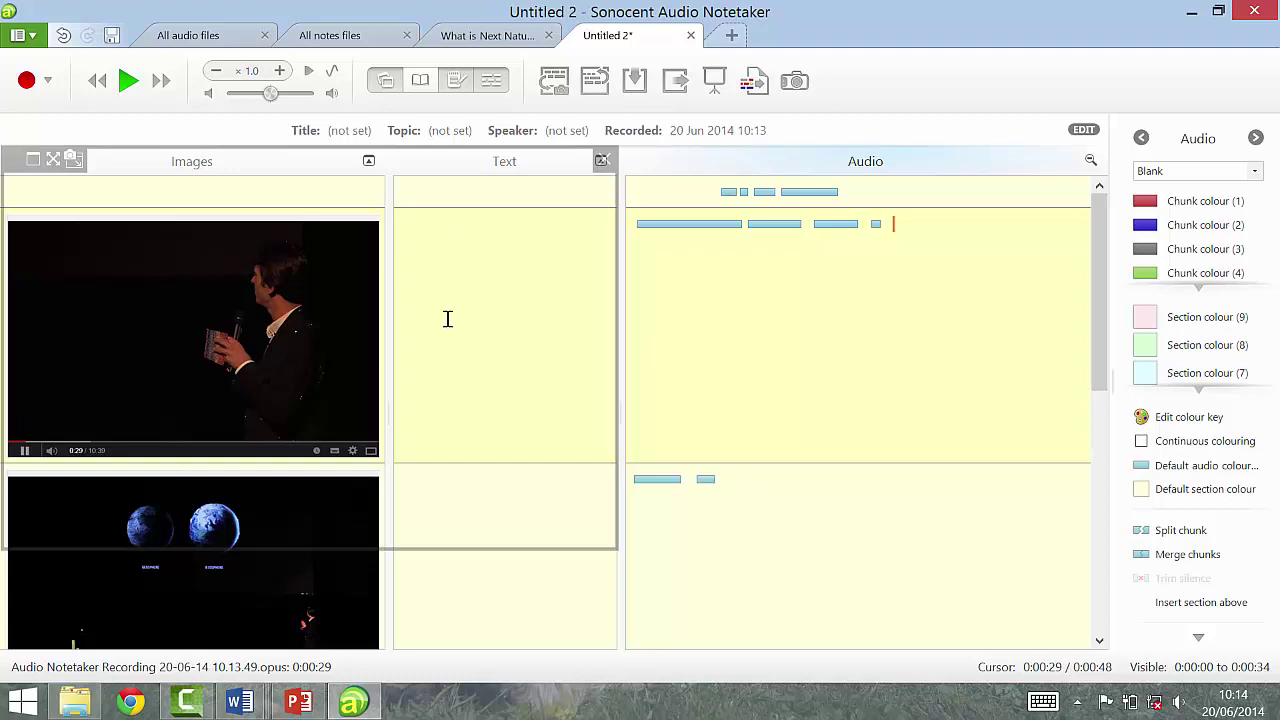
pyautogui.click(190, 284)
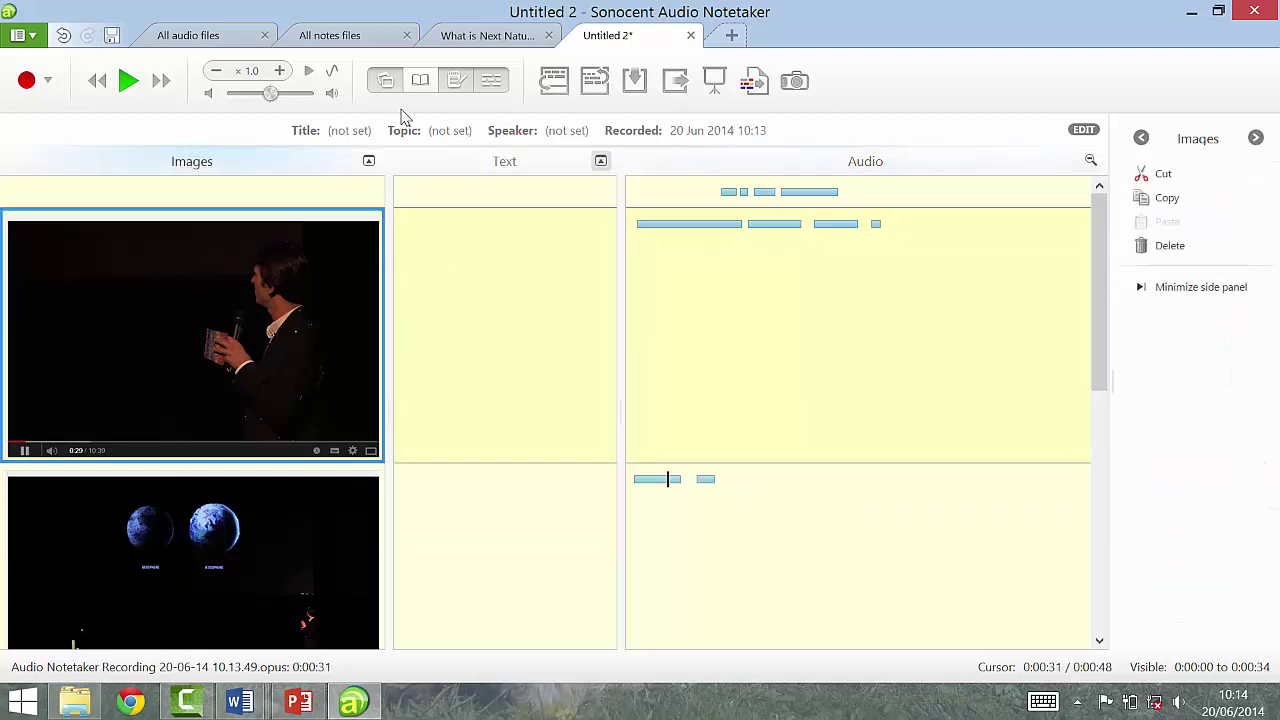
pyautogui.click(348, 162)
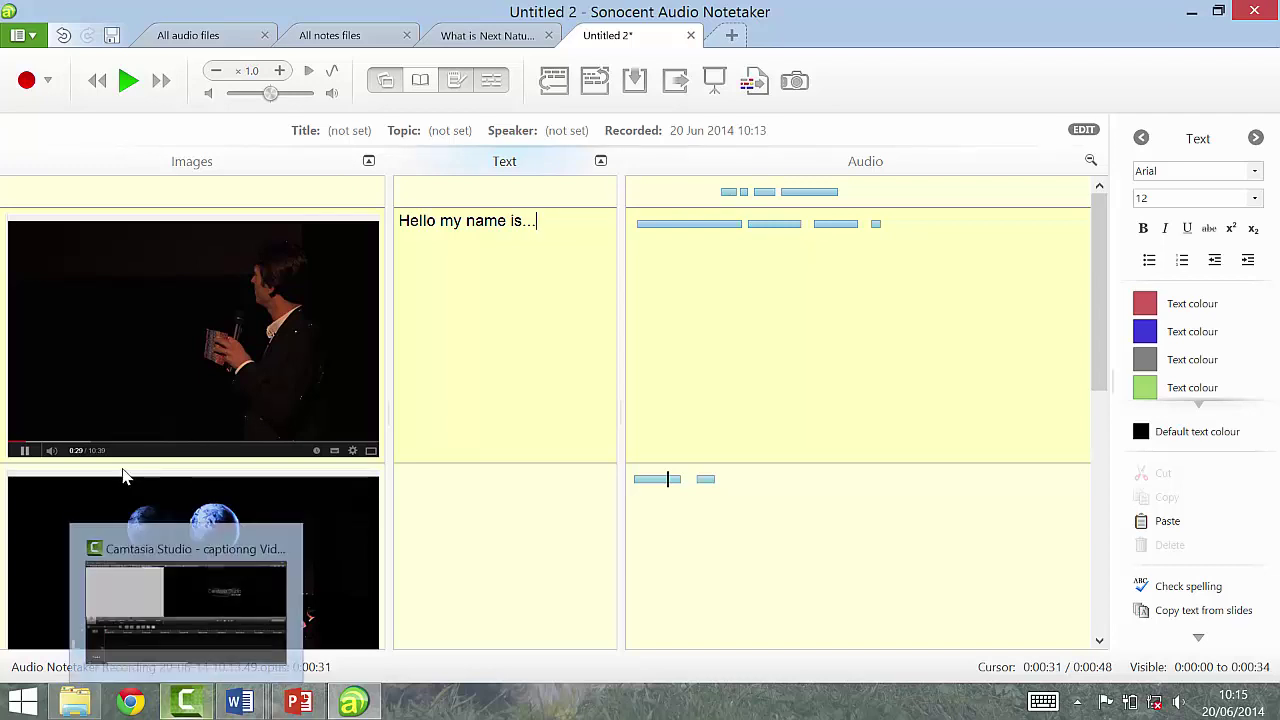
pyautogui.click(186, 702)
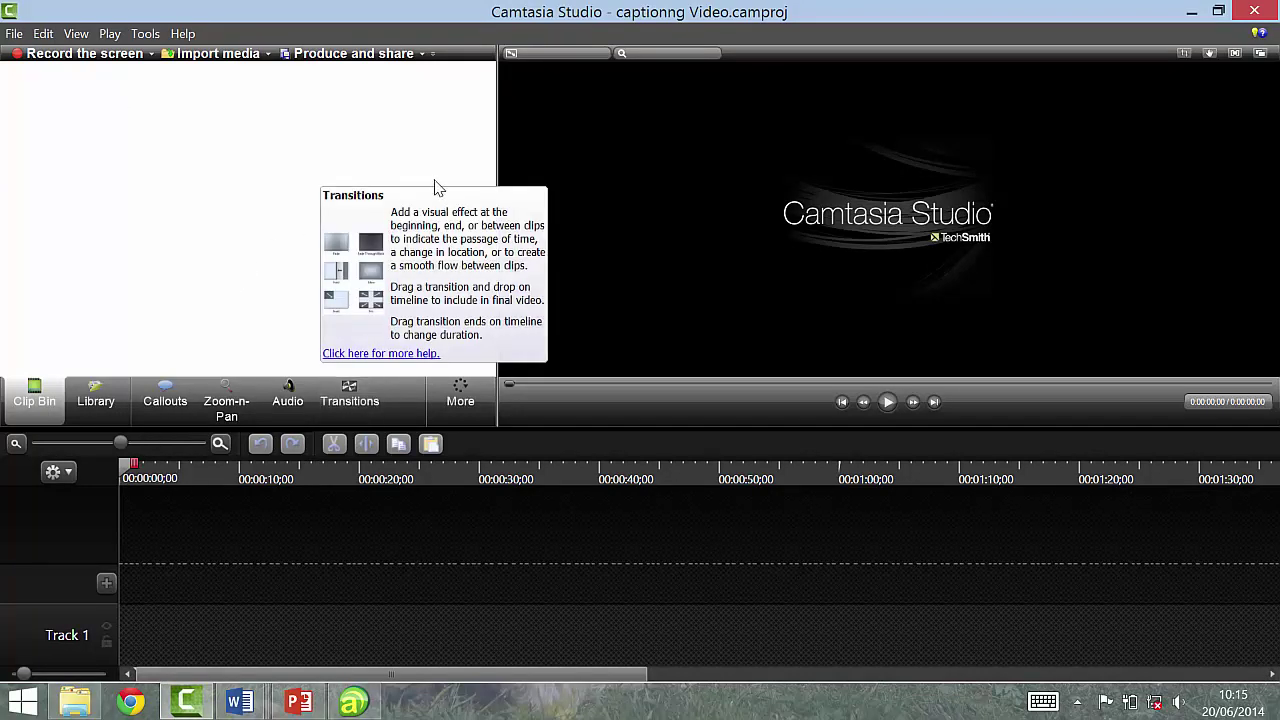
pyautogui.hotkey('alt', 'Tab')
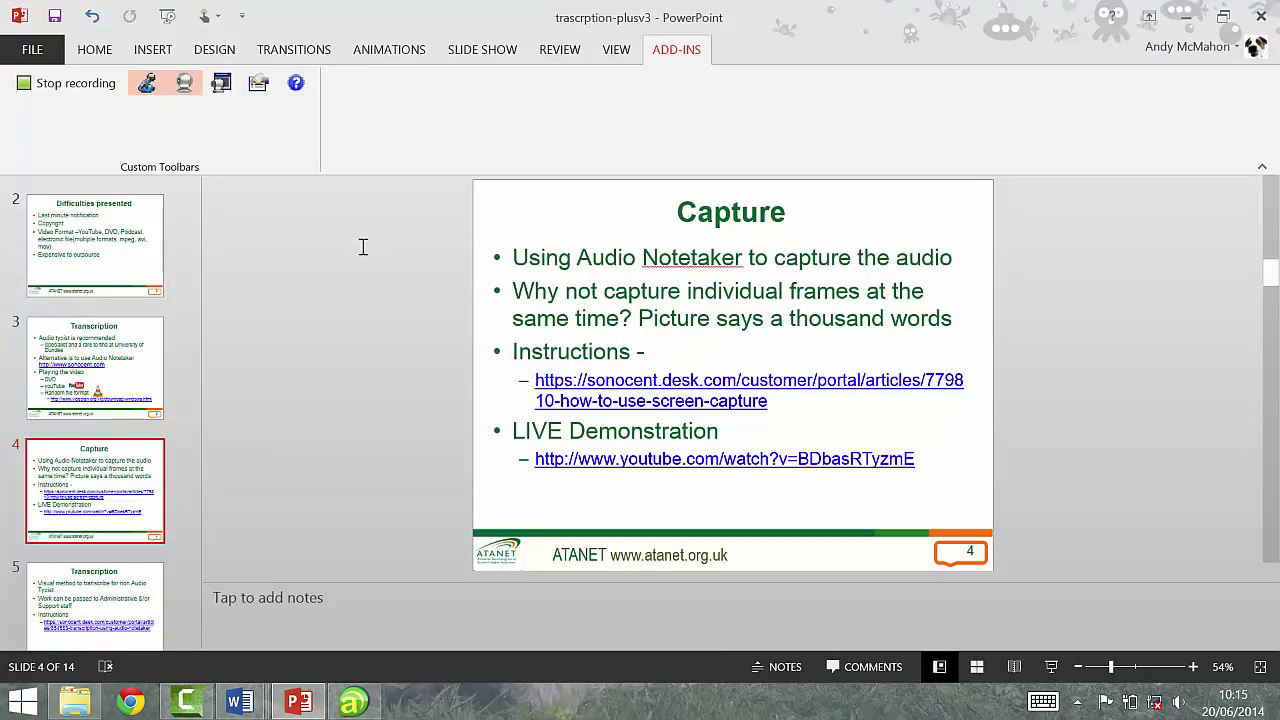
pyautogui.click(295, 251)
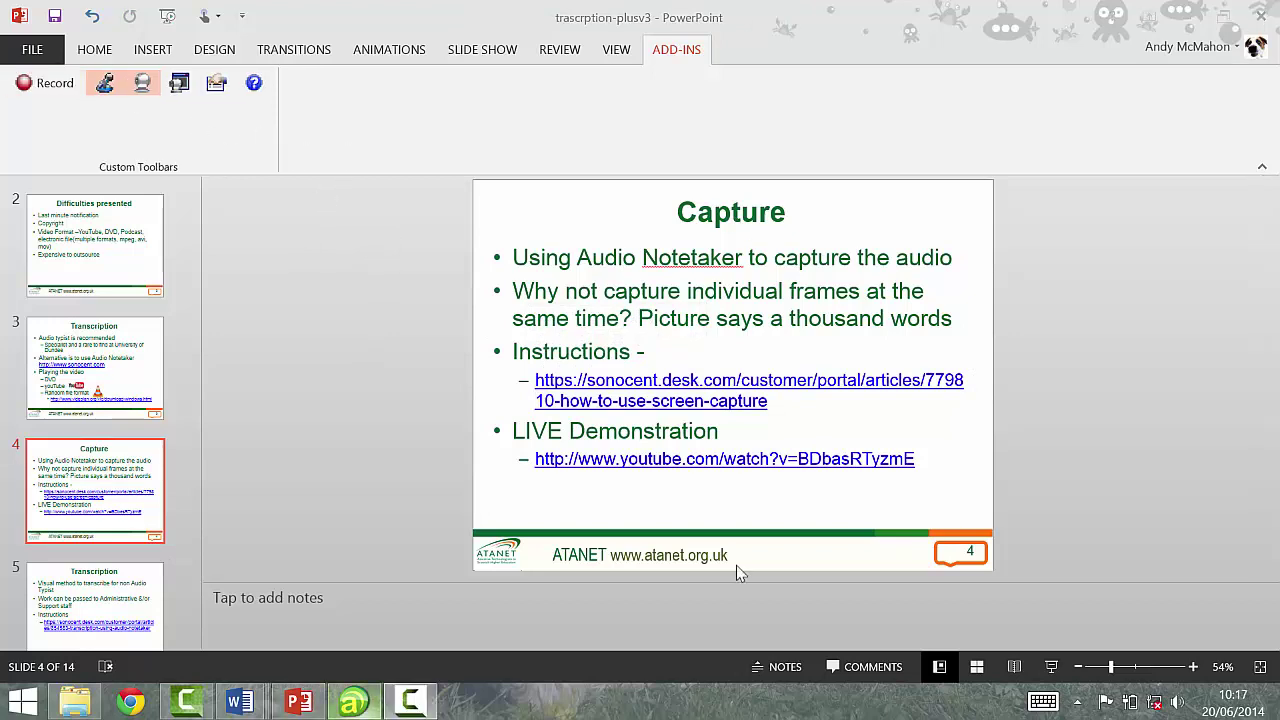
pyautogui.click(376, 703)
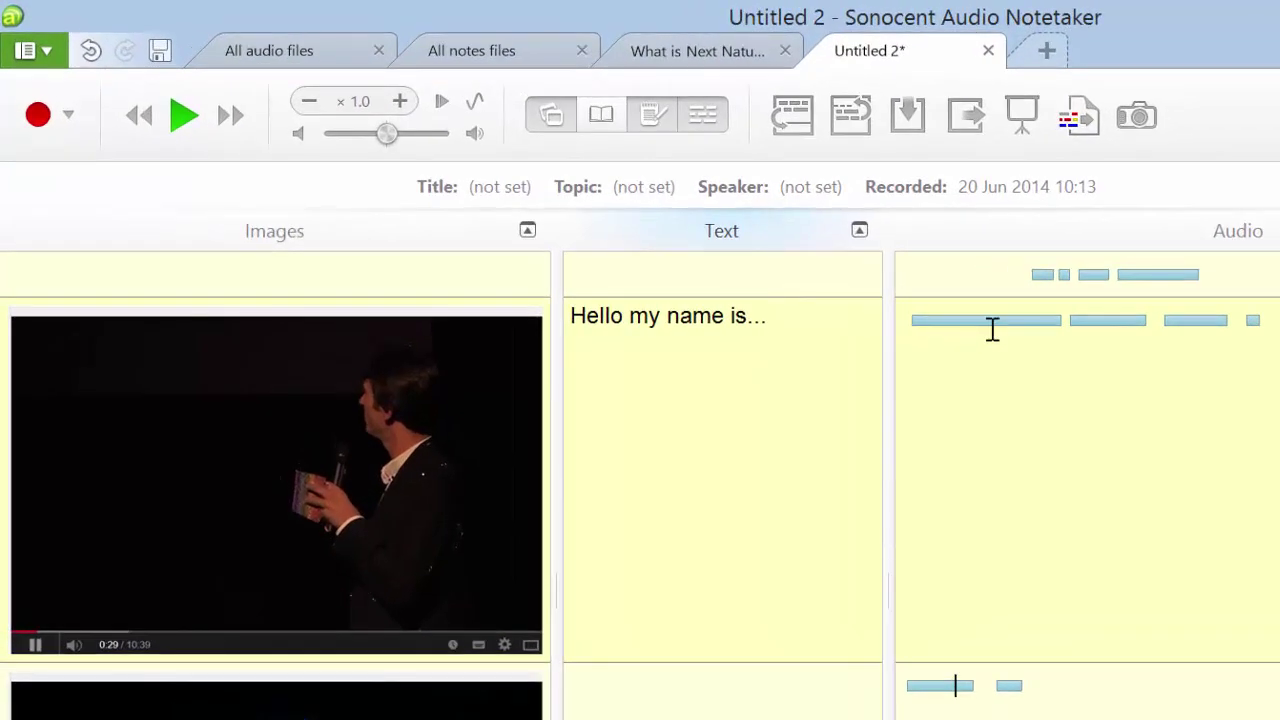
# Play back the recording briefly and transcribe the line 'now we see.'.
pyautogui.click(989, 332)
pyautogui.hotkey('ctrl', 'space')
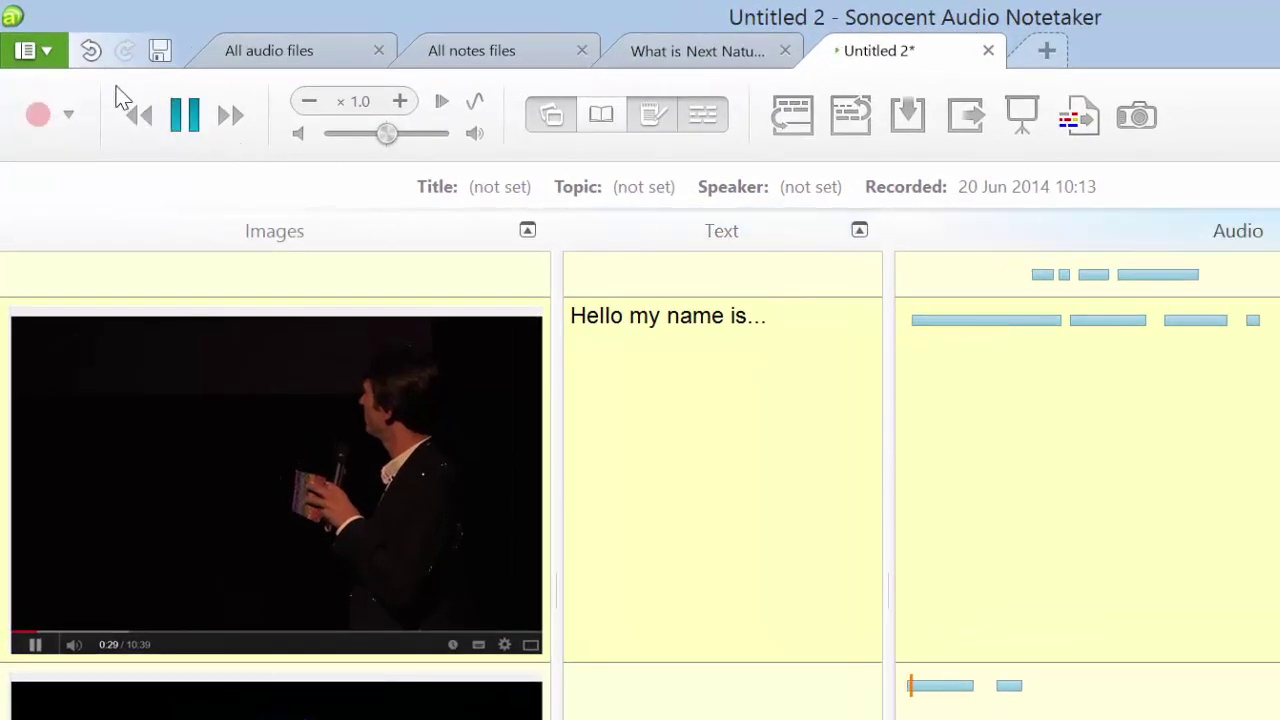
pyautogui.hotkey('ctrl', 'space')
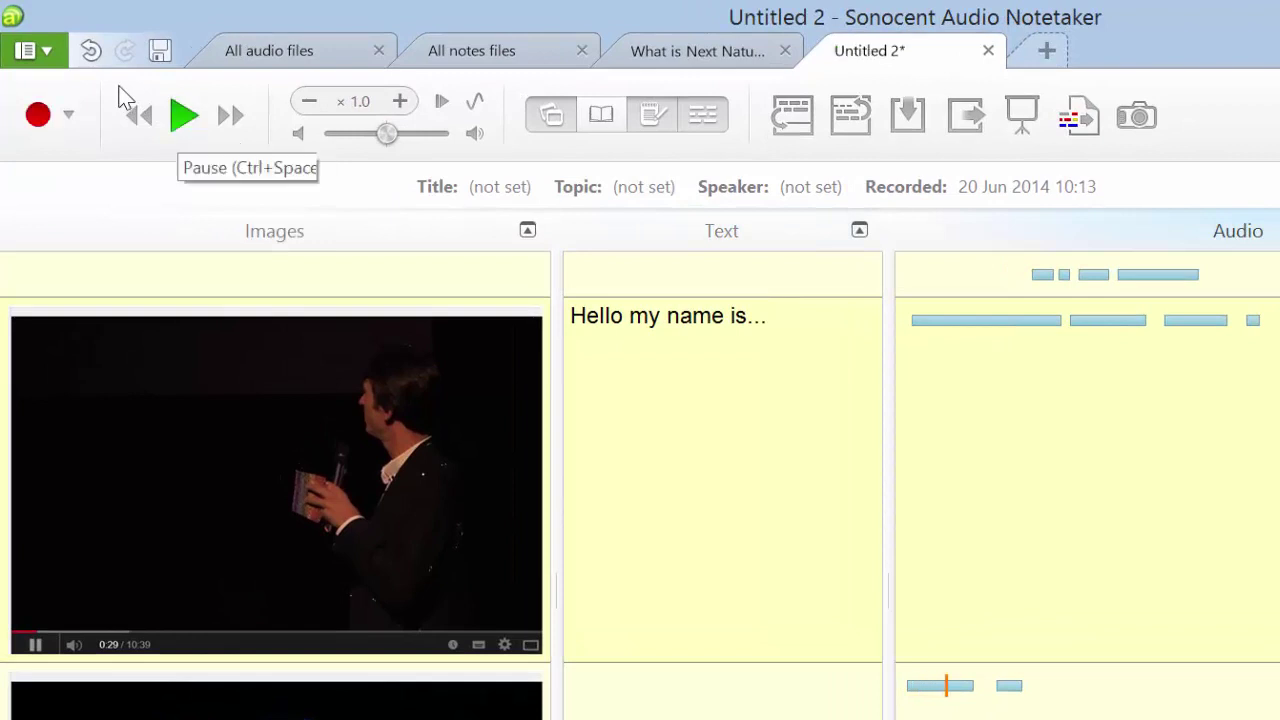
pyautogui.write('now we see.')
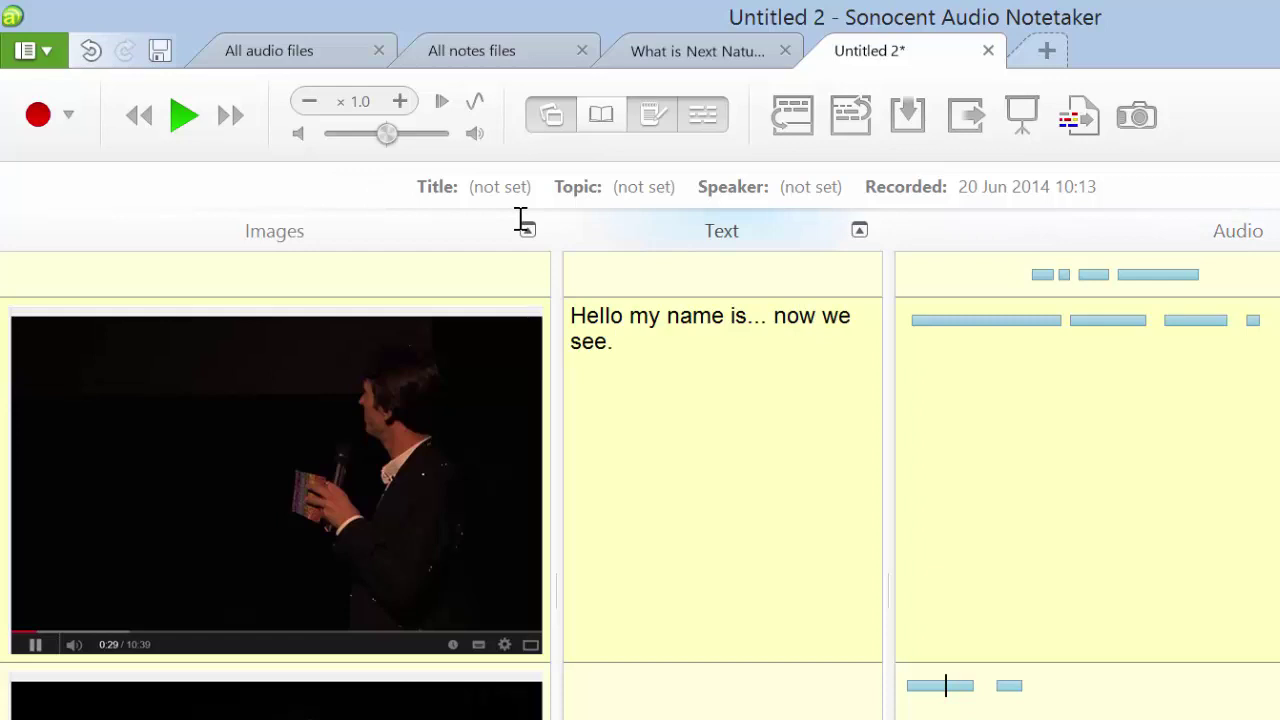
pyautogui.press('Return')
pyautogui.press('Return')
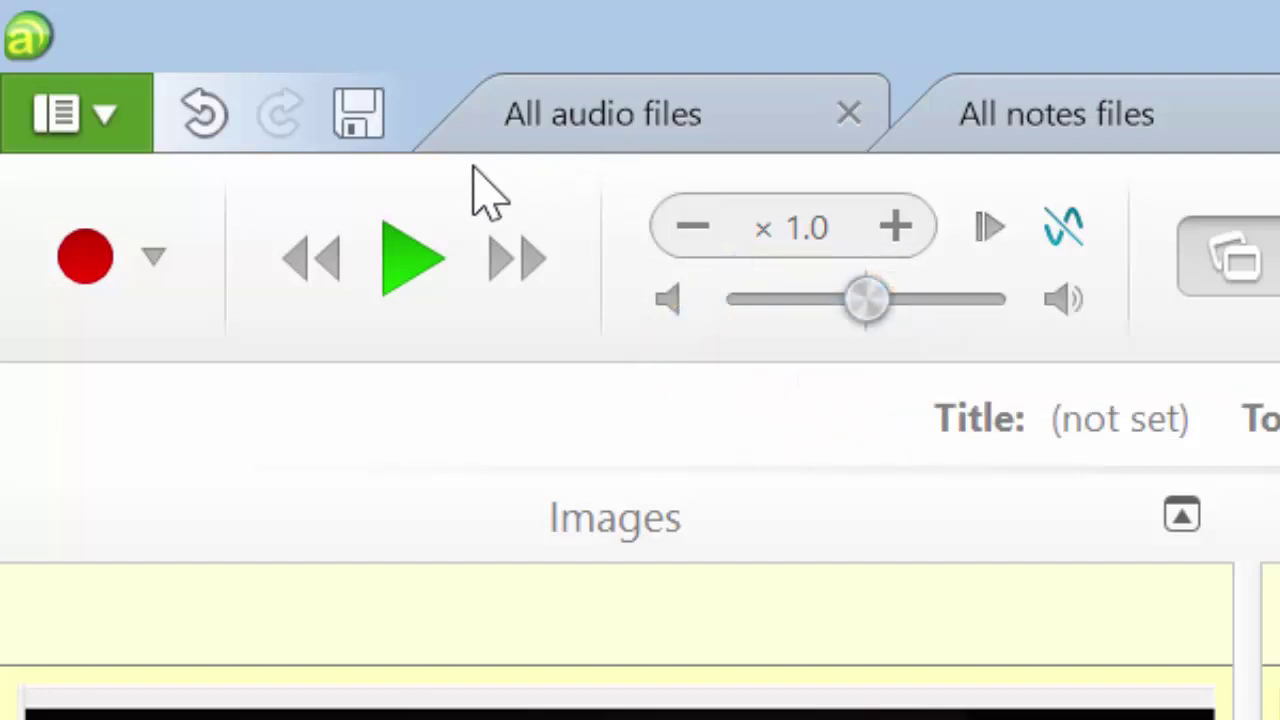
# At 0.9 playback speed, transcribe 'the very special thing', then switch to the What is Next Nature notes.
pyautogui.hotkey('ctrl', '-')
pyautogui.hotkey('ctrl', '-')
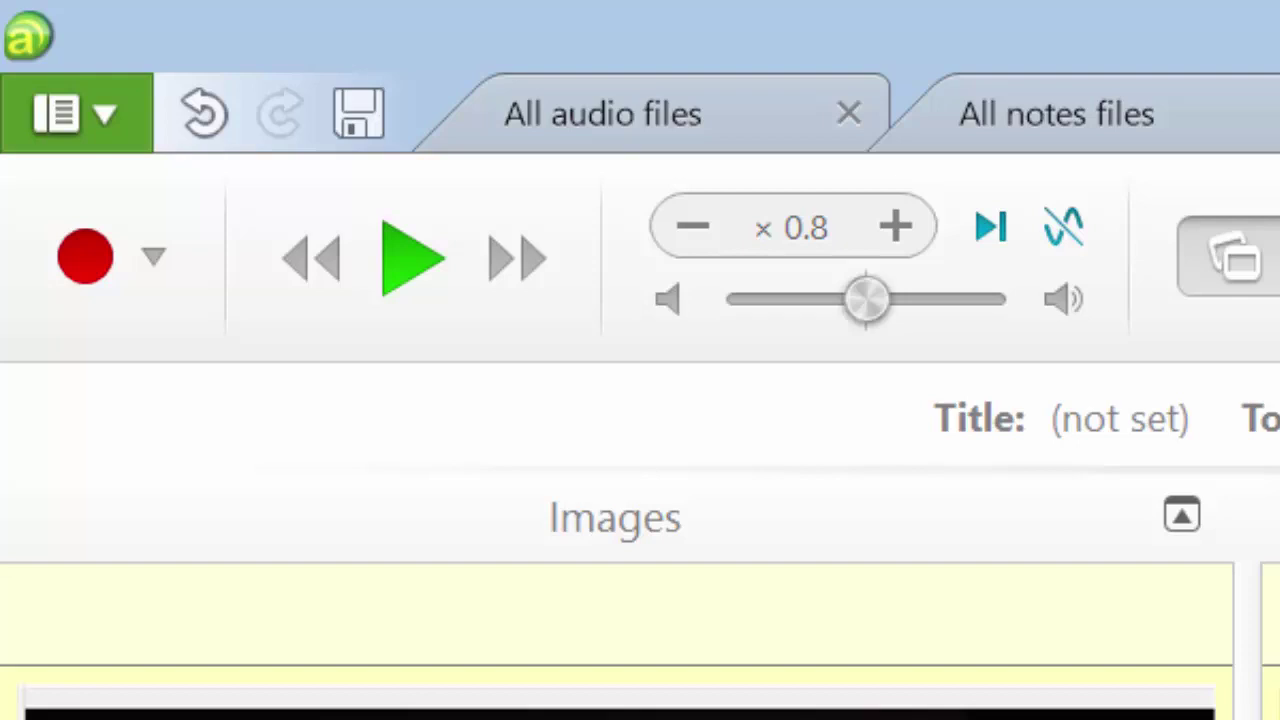
pyautogui.hotkey('ctrl', 'space')
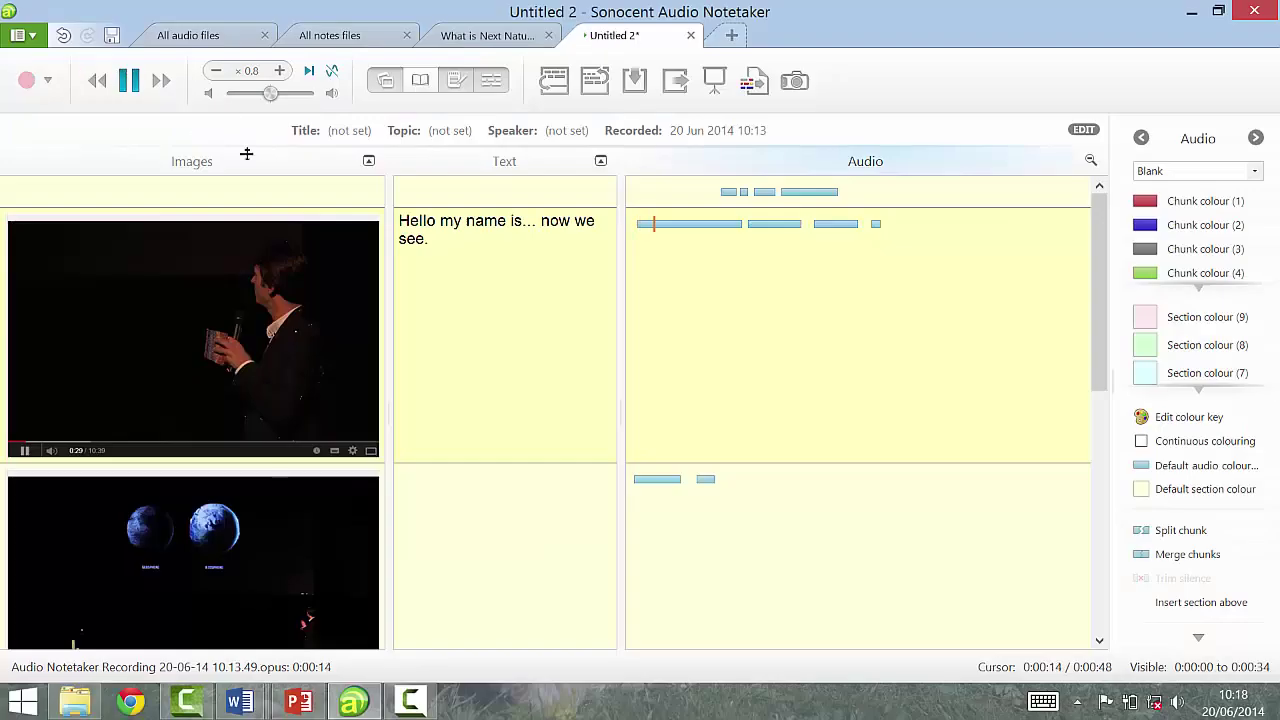
pyautogui.write('the')
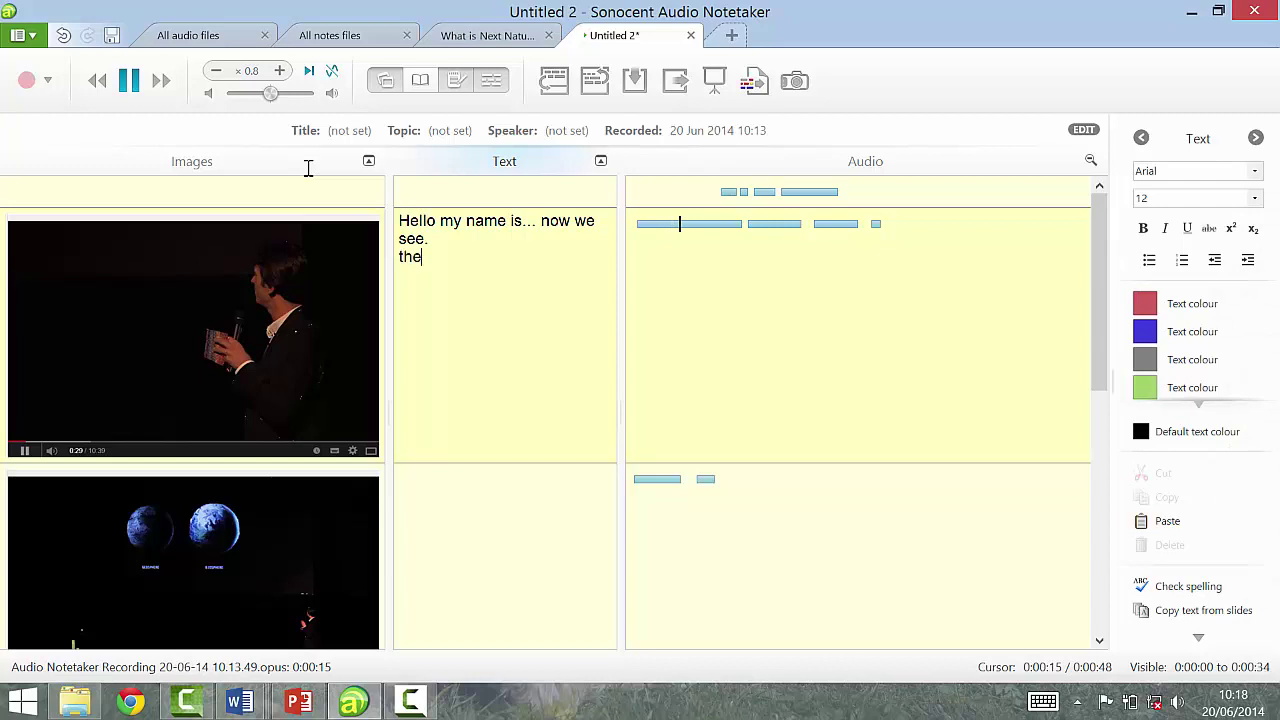
pyautogui.write(' very special tyhn')
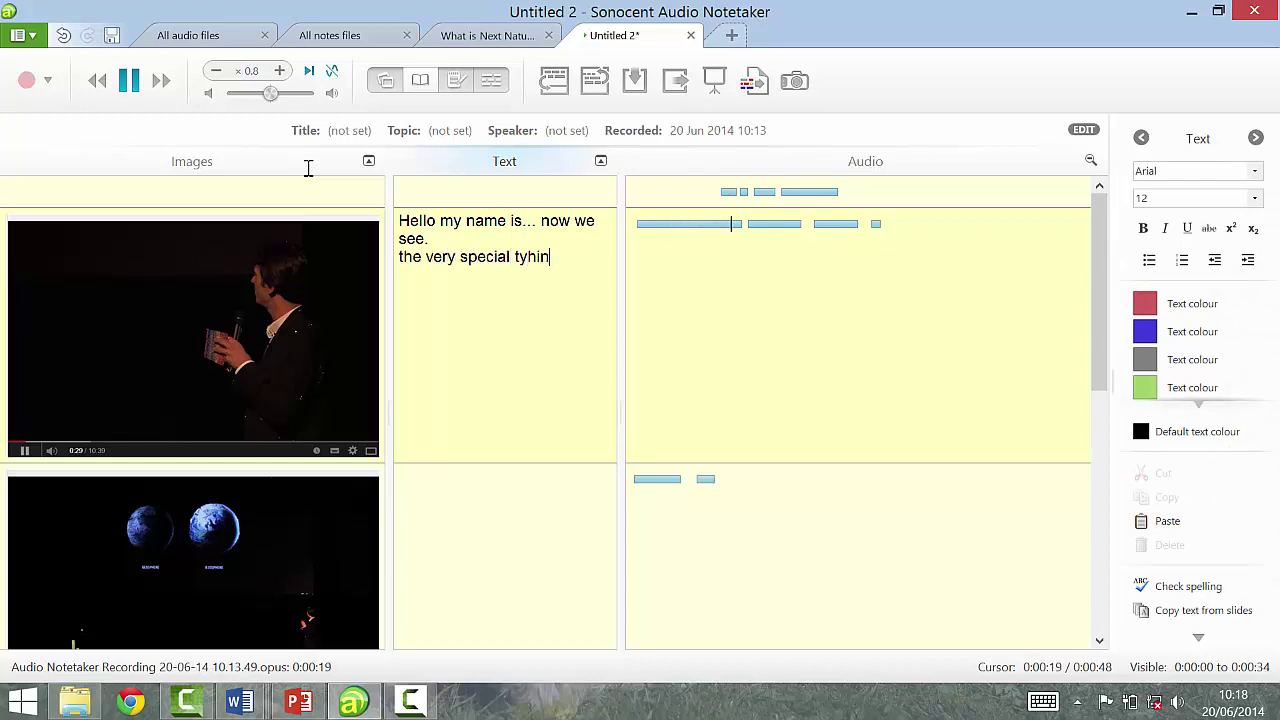
pyautogui.press('BackSpace')
pyautogui.press('BackSpace')
pyautogui.press('BackSpace')
pyautogui.write('hing')
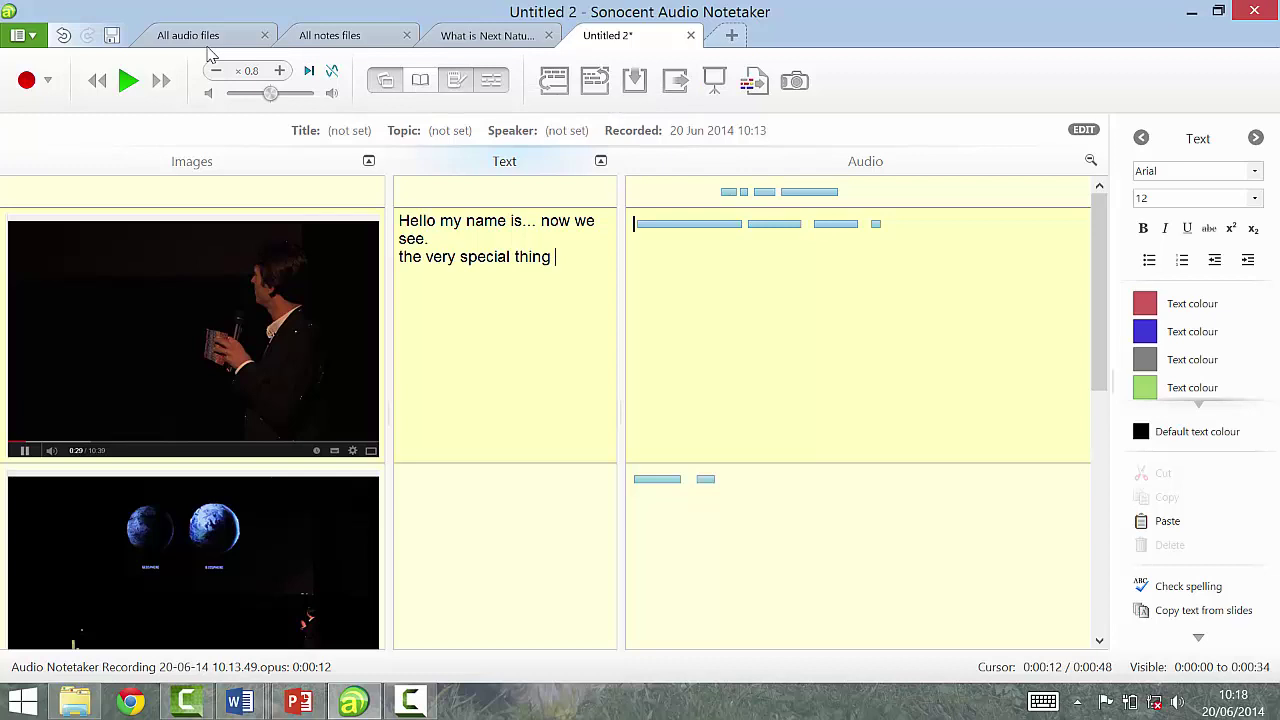
pyautogui.hotkey('ctrl', 'shift', 'Tab')
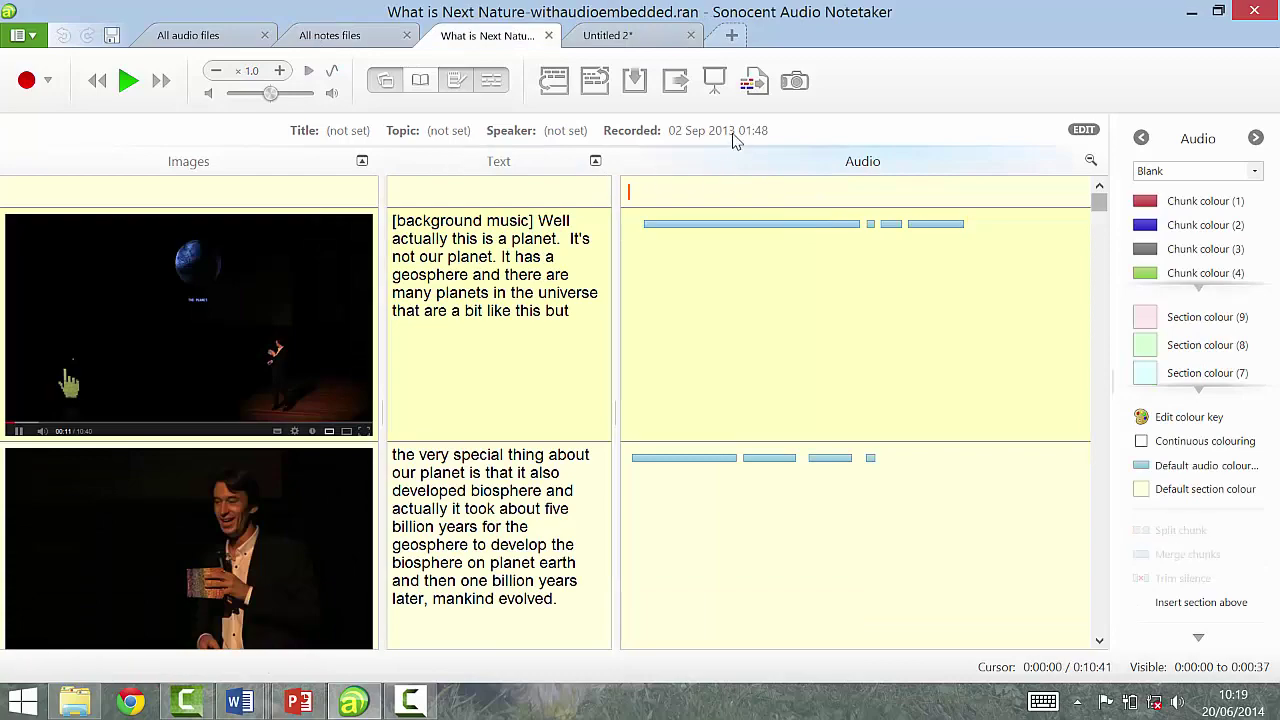
# Scroll down through the finished transcript's later sections and back up.
pyautogui.scroll(-15, 723, 194)
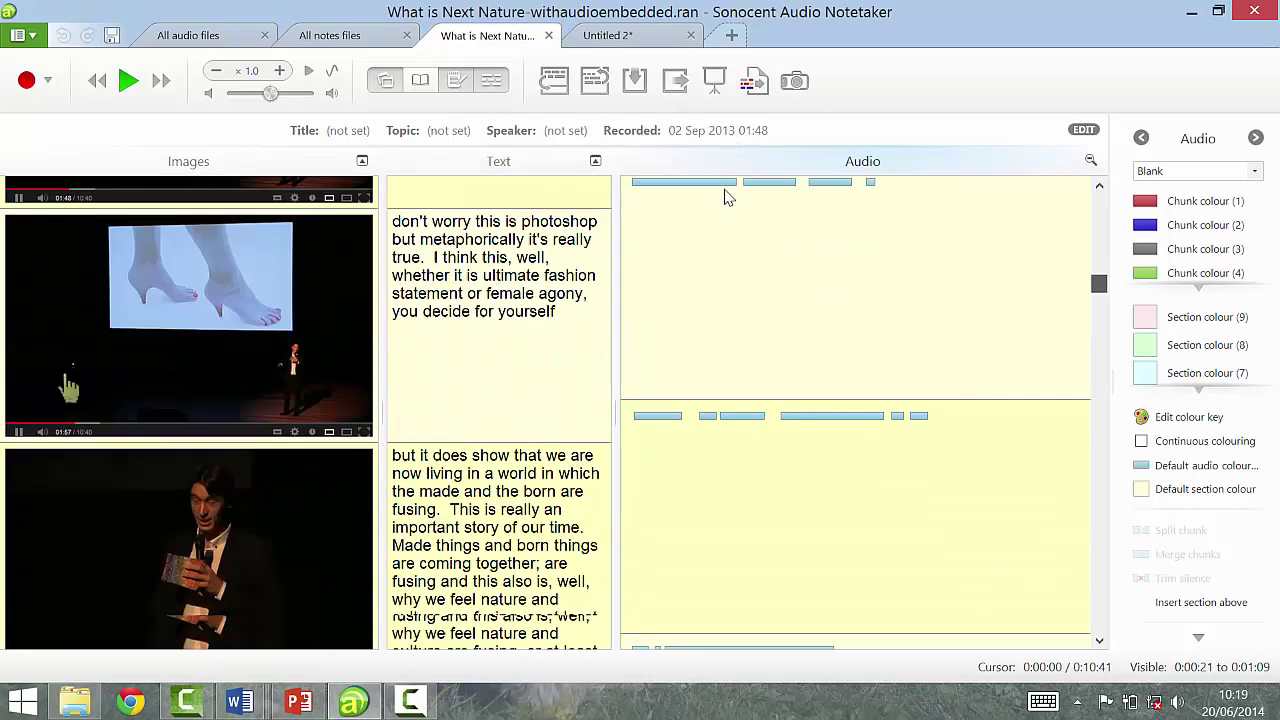
pyautogui.scroll(5, 723, 177)
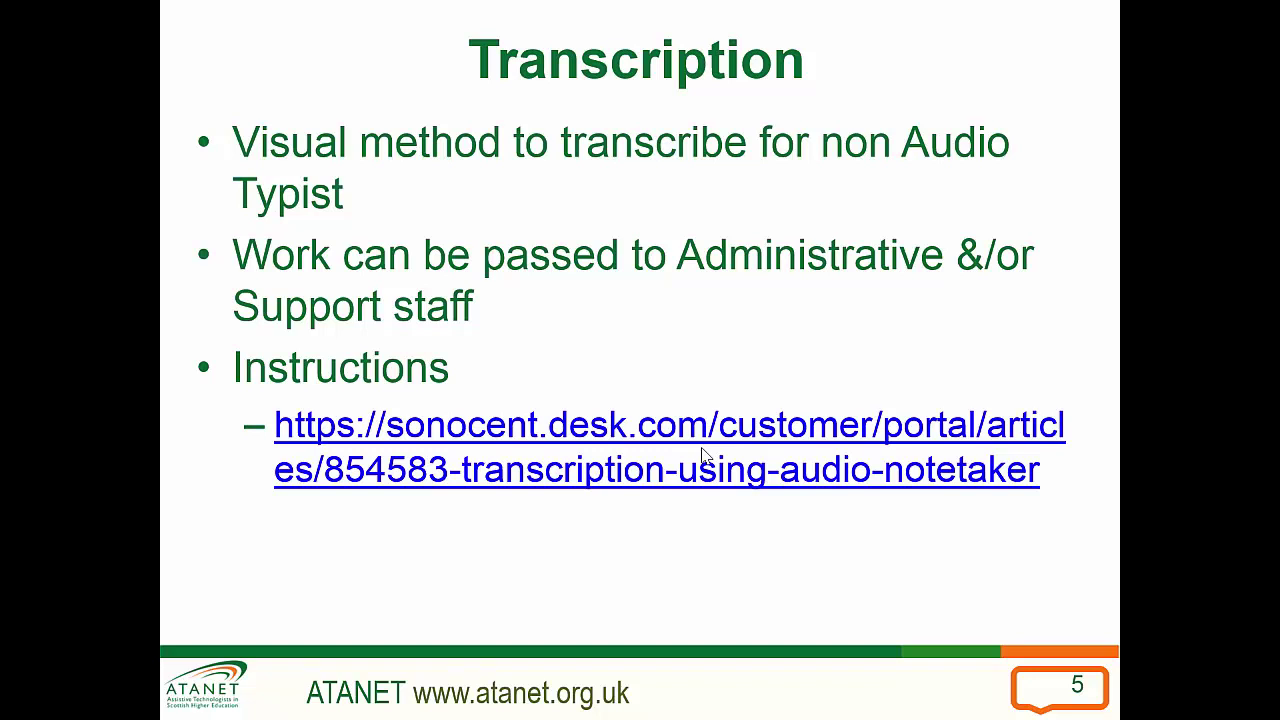
# Advance the slide show from Transcription to slide 6, Output.
pyautogui.press('Right')
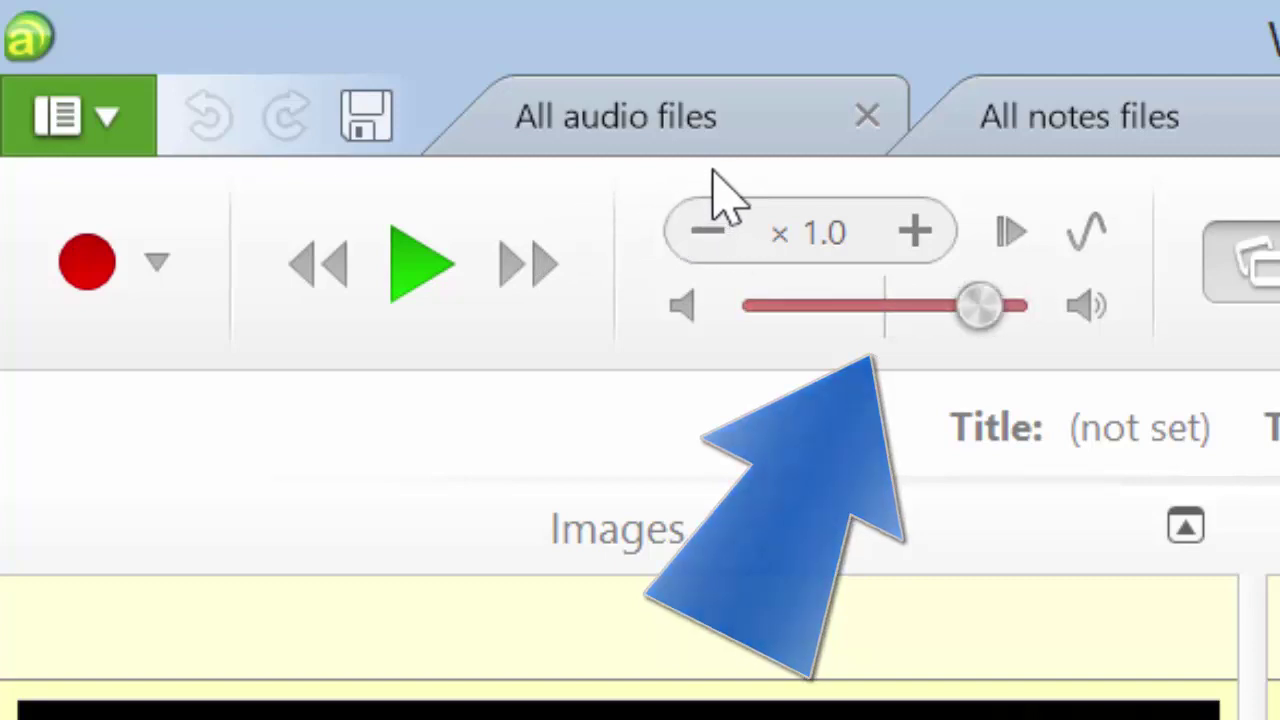
# Turn on noise reduction for playback and return to the PowerPoint Output slide.
pyautogui.click(1087, 232)
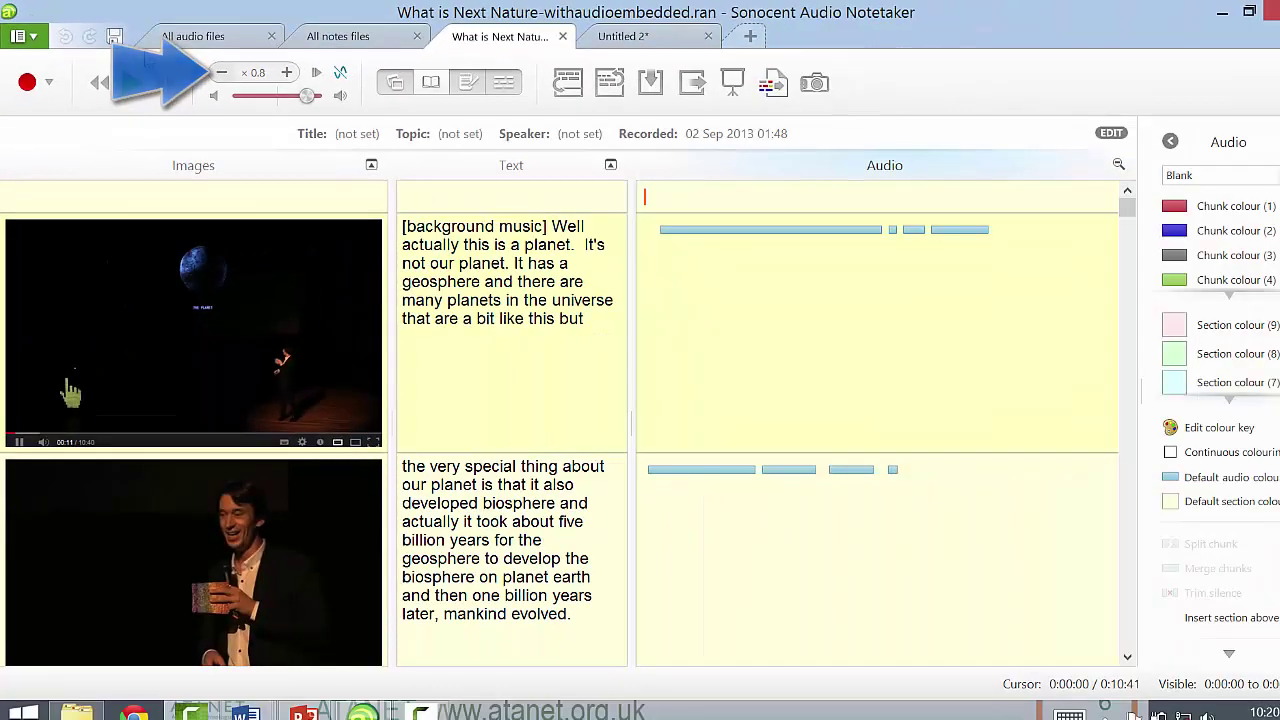
pyautogui.hotkey('alt', 'Tab')
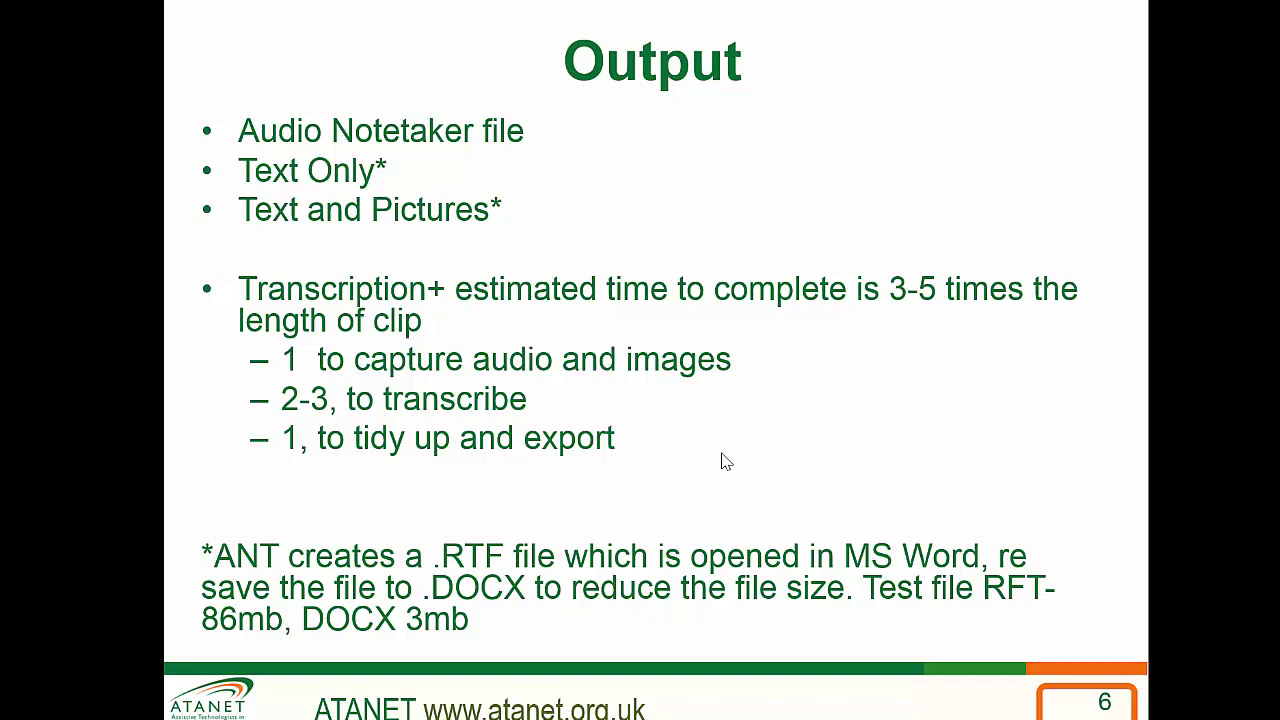
# Bring Audio Notetaker to the front, then open and dismiss its application menu.
pyautogui.hotkey('alt', 'Tab')
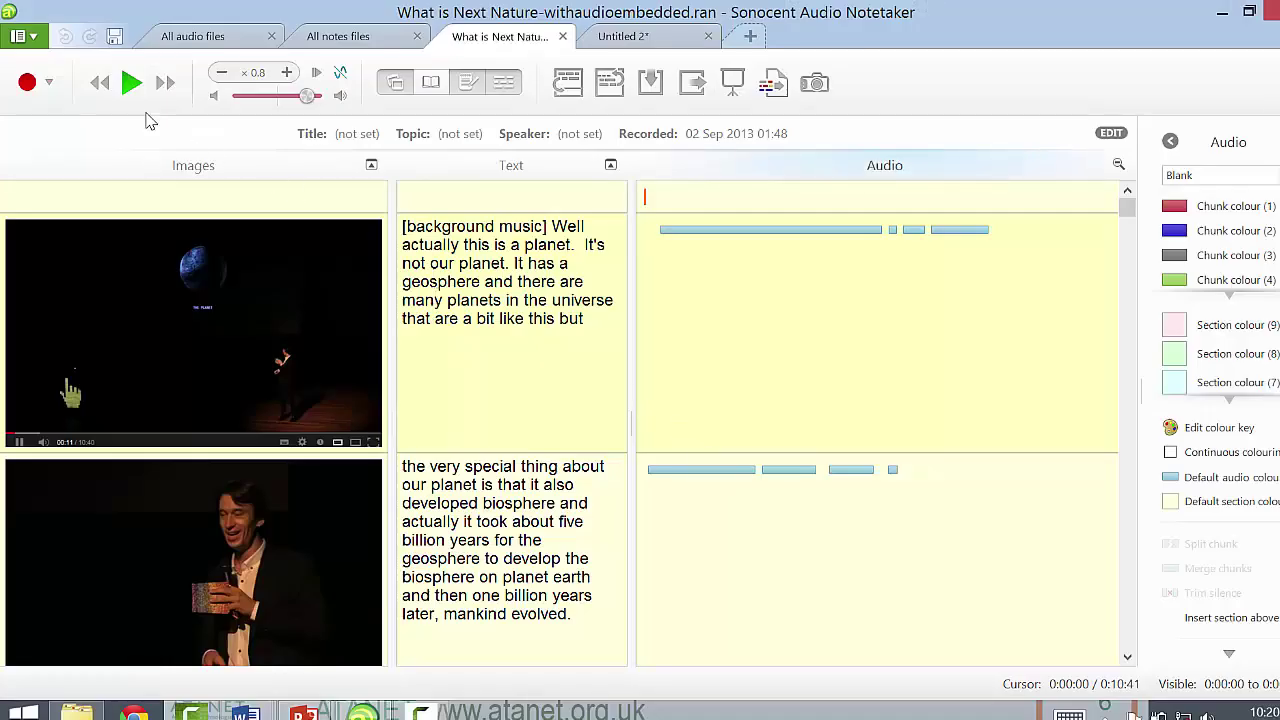
pyautogui.click(20, 36)
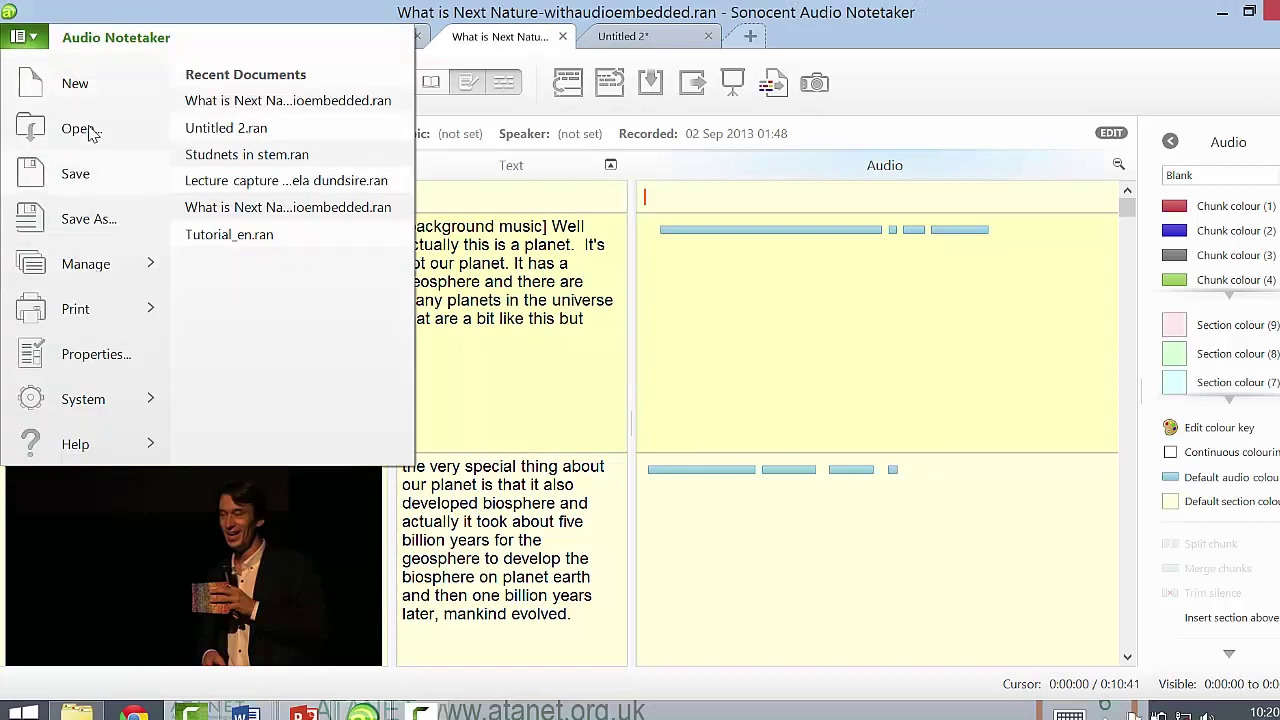
pyautogui.click(533, 342)
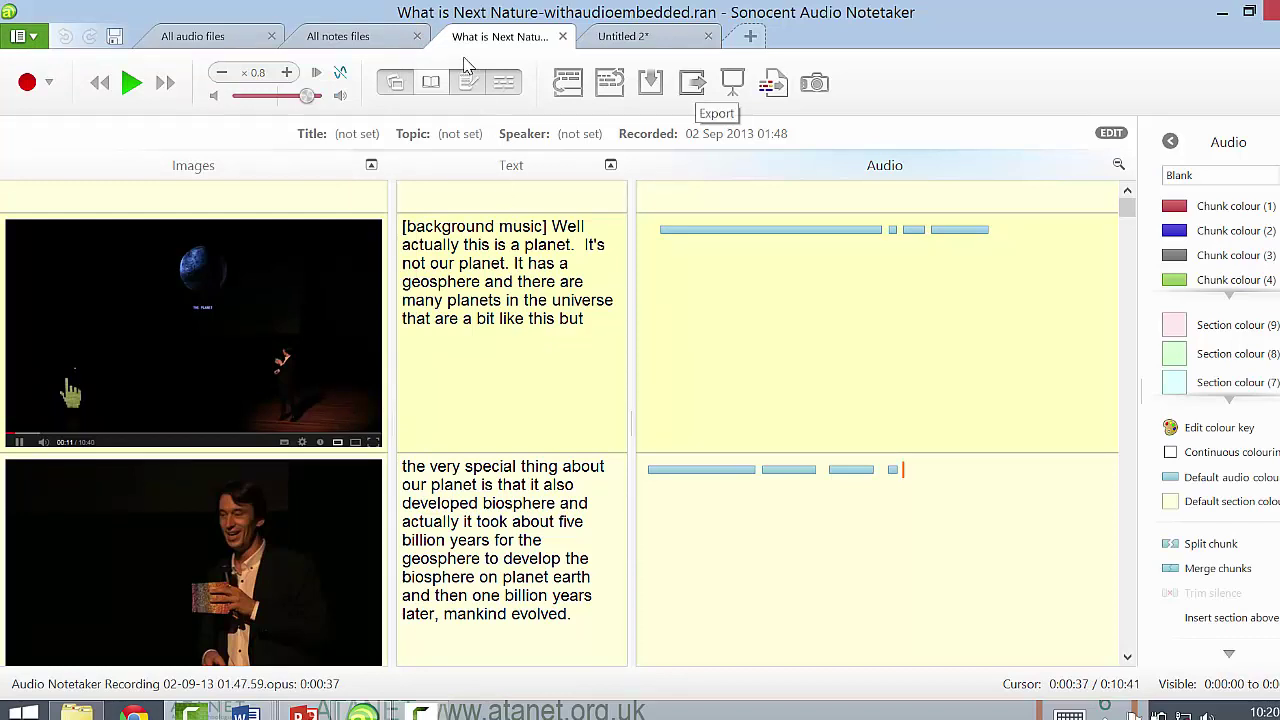
# Start a Text and Images export with Images and Text panes, then return to PowerPoint.
pyautogui.click(692, 82)
pyautogui.press('Down')
pyautogui.press('Down')
pyautogui.press('Down')
pyautogui.press('Down')
pyautogui.press('Down')
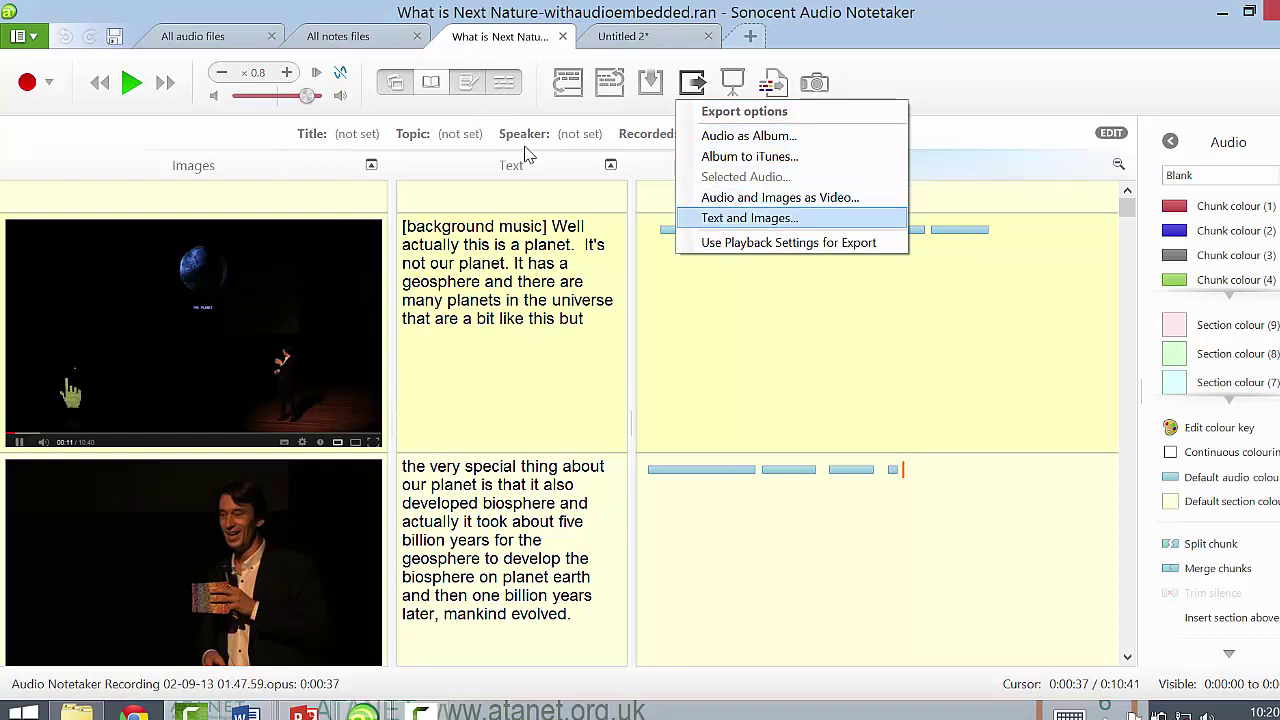
pyautogui.press('Return')
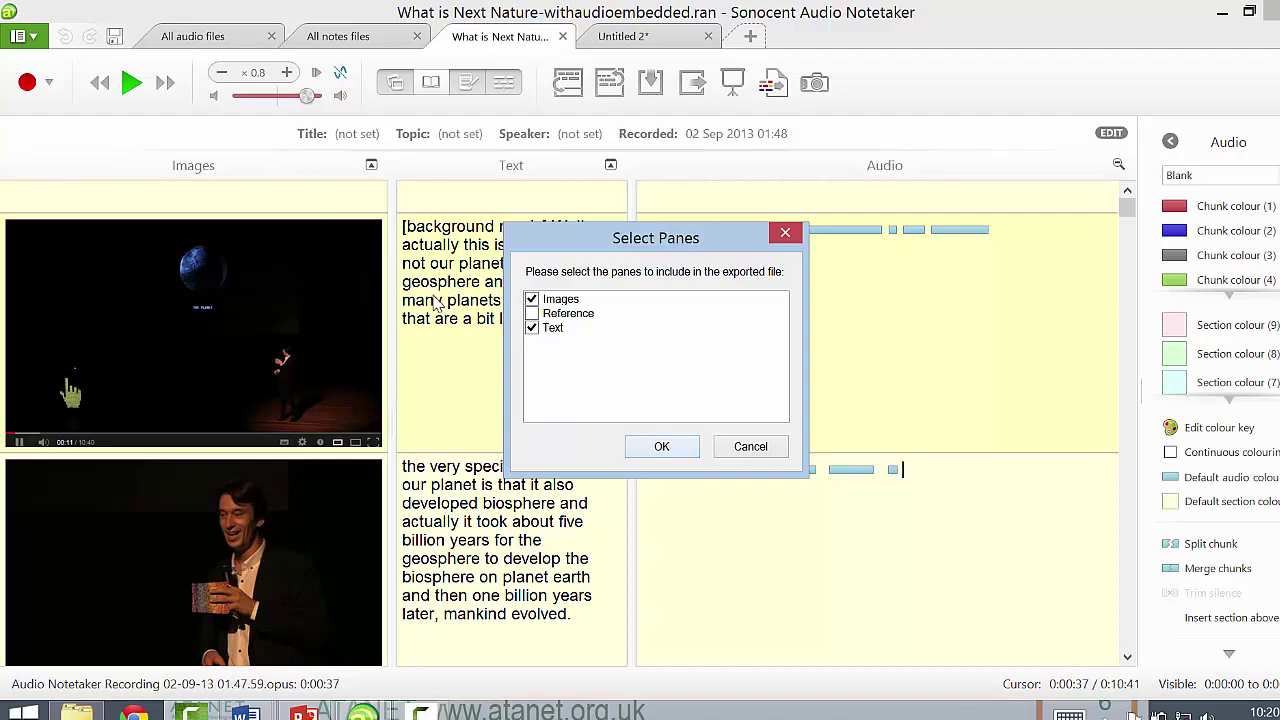
pyautogui.hotkey('alt', 'Tab')
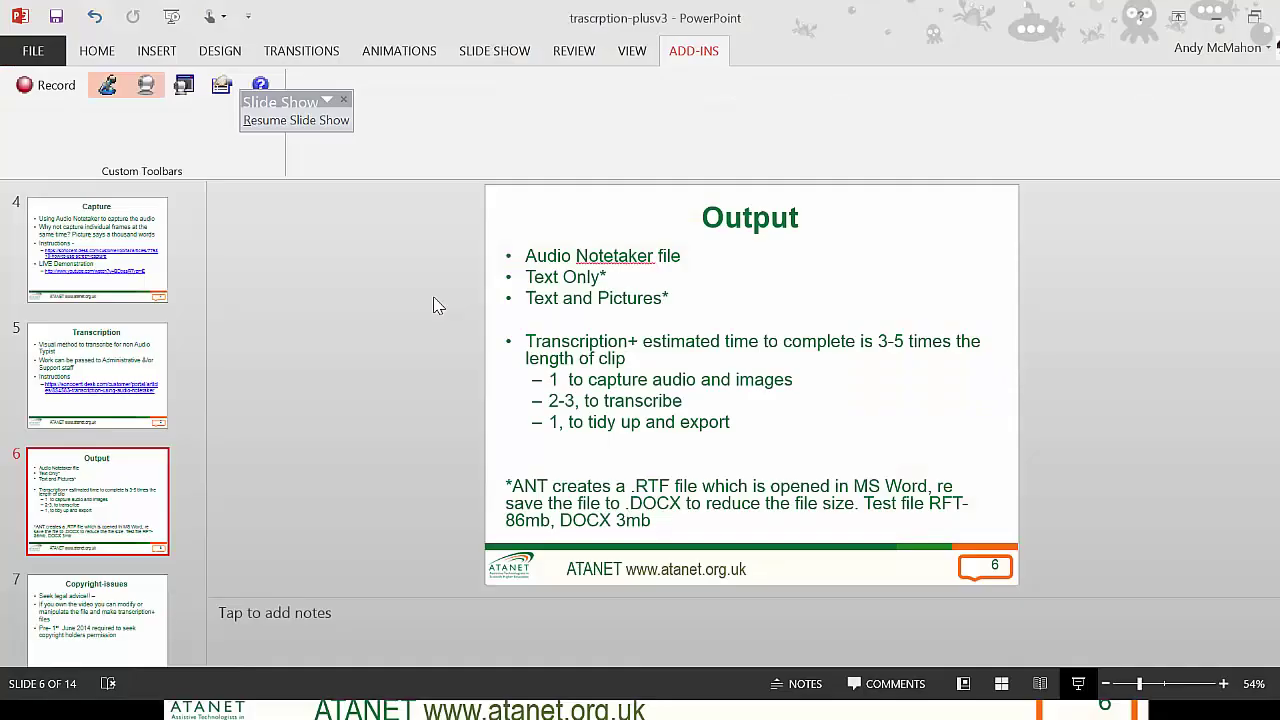
# Open the text-only What is Next Nature Word transcript from the desktop and scroll down it.
pyautogui.hotkey('alt', 'Tab')
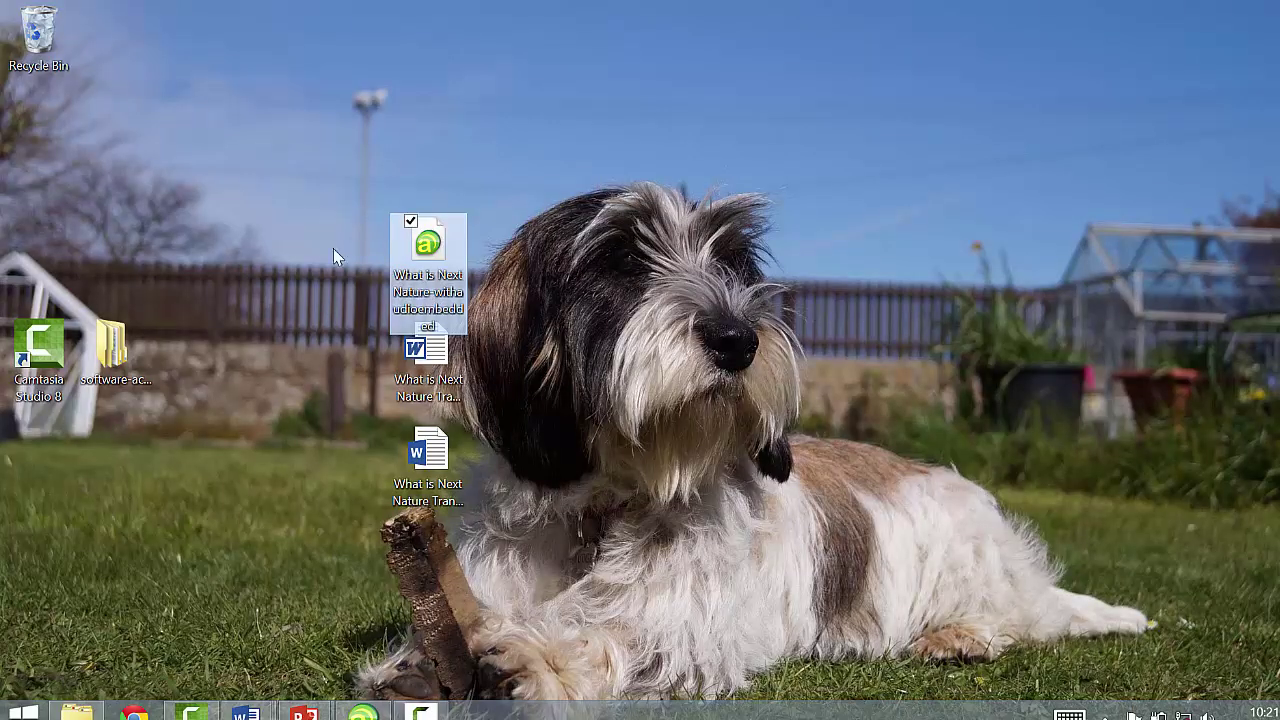
pyautogui.press('Down')
pyautogui.press('Return')
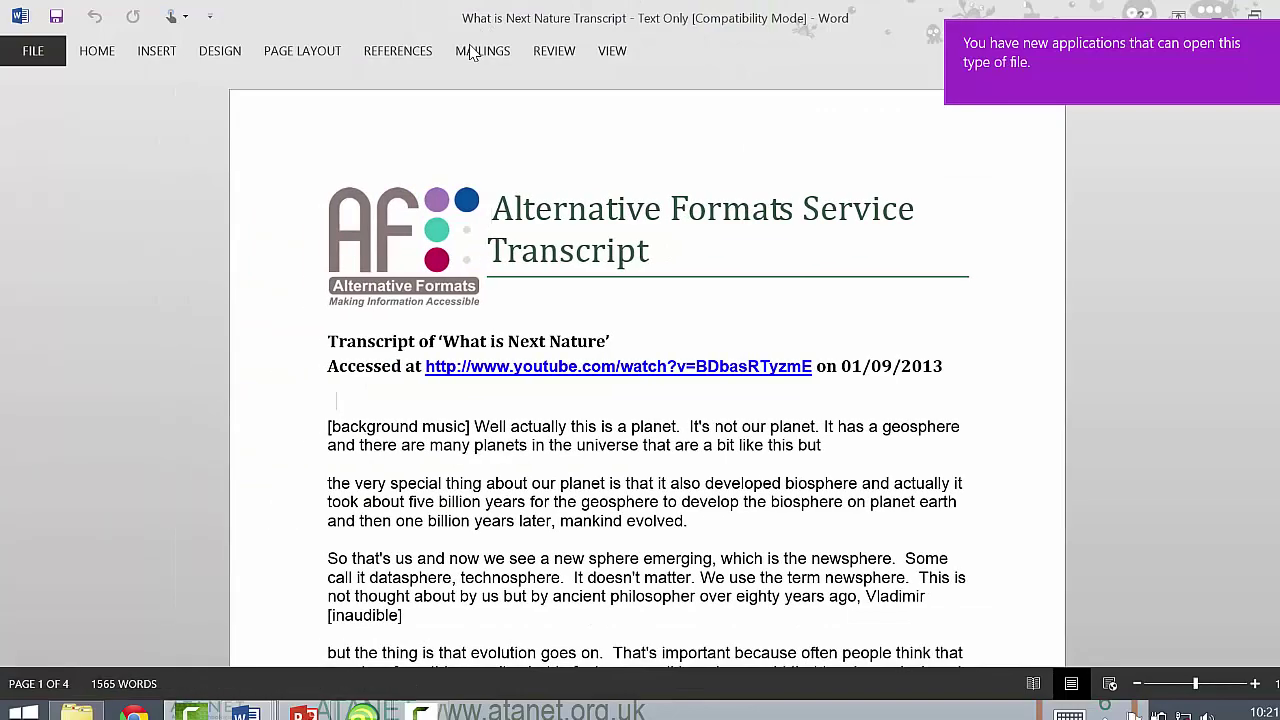
pyautogui.scroll(-2, 470, 52)
pyautogui.scroll(-1, 470, 52)
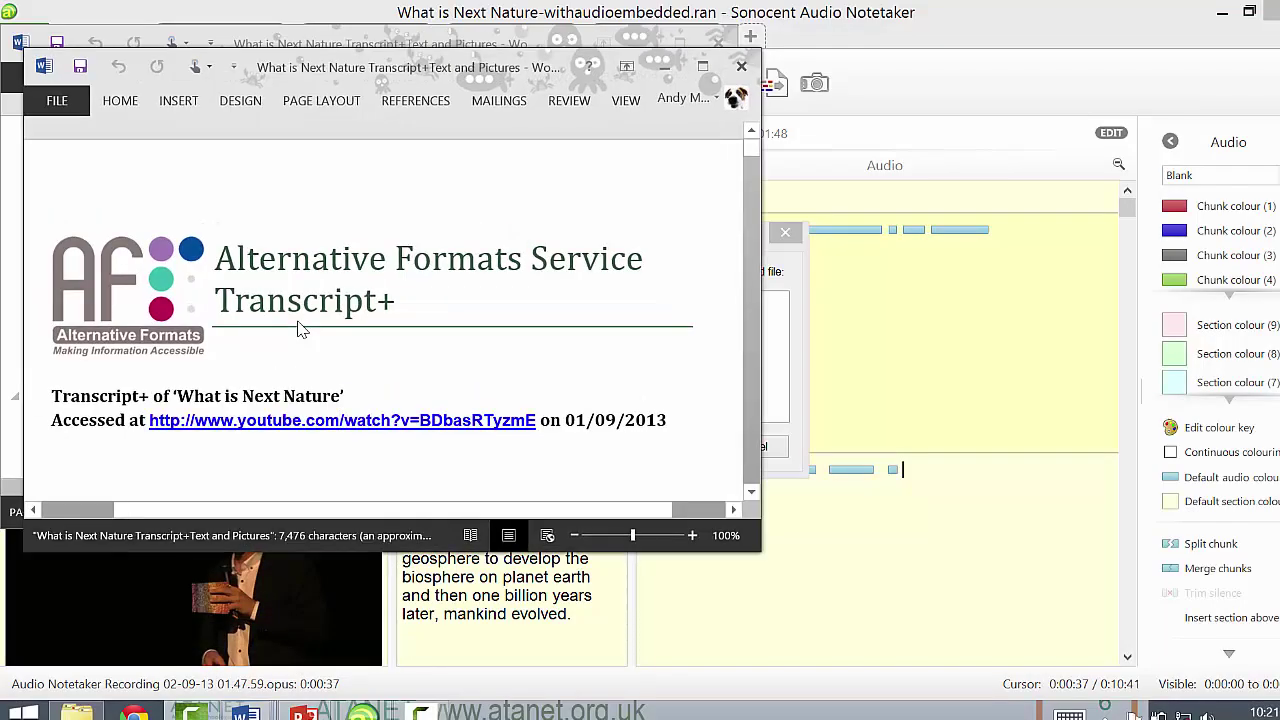
# Maximise the Text and Pictures transcript and move through its video frames to the Rainbow tulip paragraph.
pyautogui.doubleClick(440, 70)
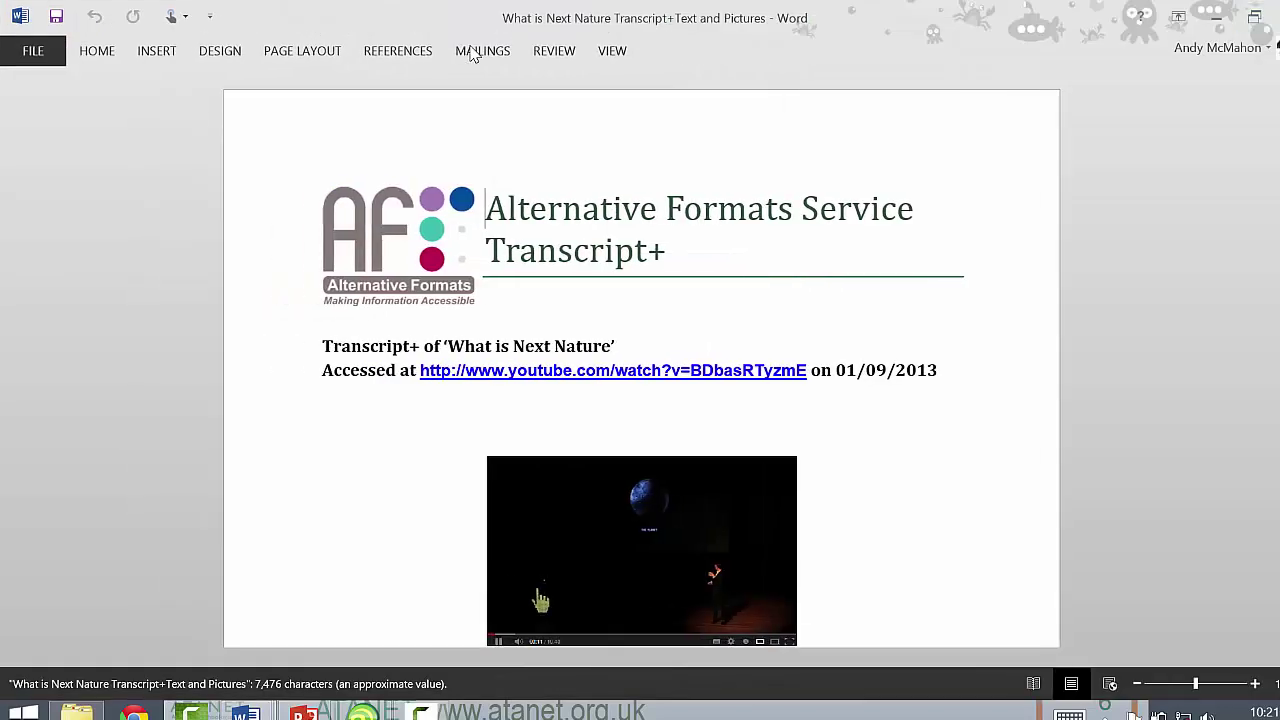
pyautogui.press('Down')
pyautogui.press('Down')
pyautogui.press('Down')
pyautogui.press('Down')
pyautogui.press('Down')
pyautogui.press('Down')
pyautogui.press('Down')
pyautogui.press('Down')
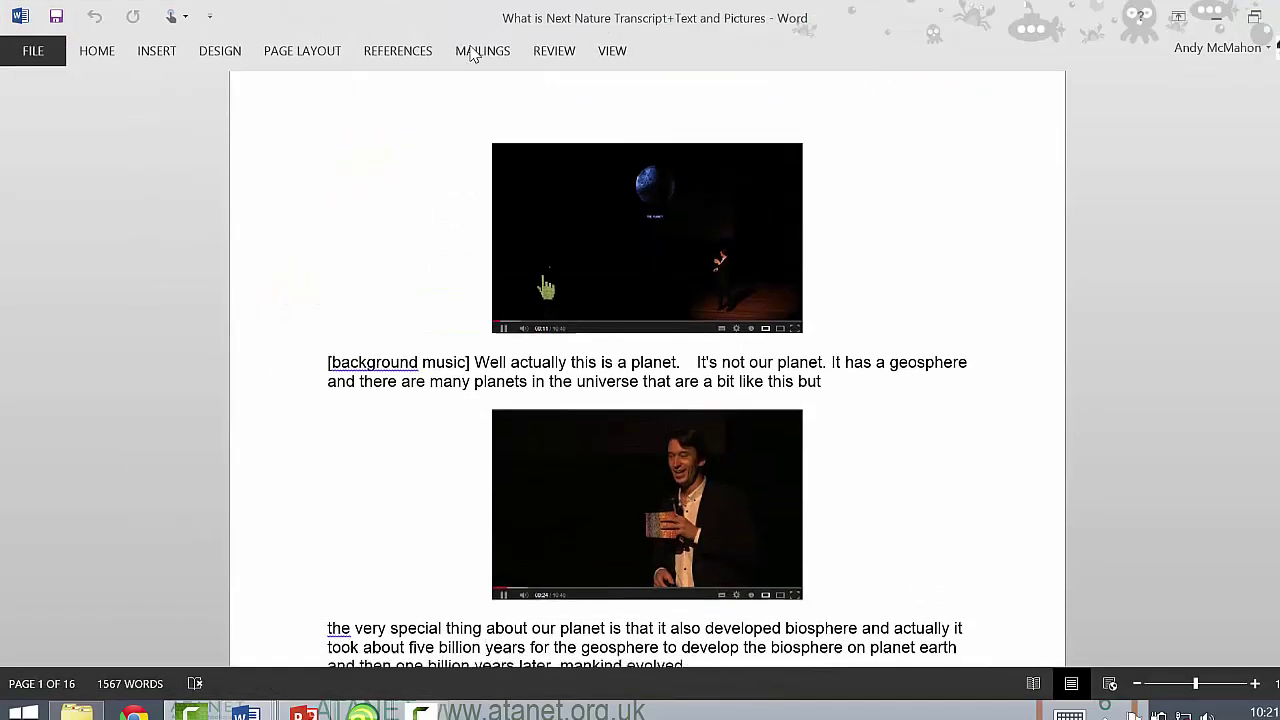
pyautogui.press('Down')
pyautogui.press('Down')
pyautogui.press('Down')
pyautogui.press('Down')
pyautogui.press('Down')
pyautogui.press('Down')
pyautogui.press('Down')
pyautogui.press('Down')
pyautogui.press('Down')
pyautogui.press('Down')
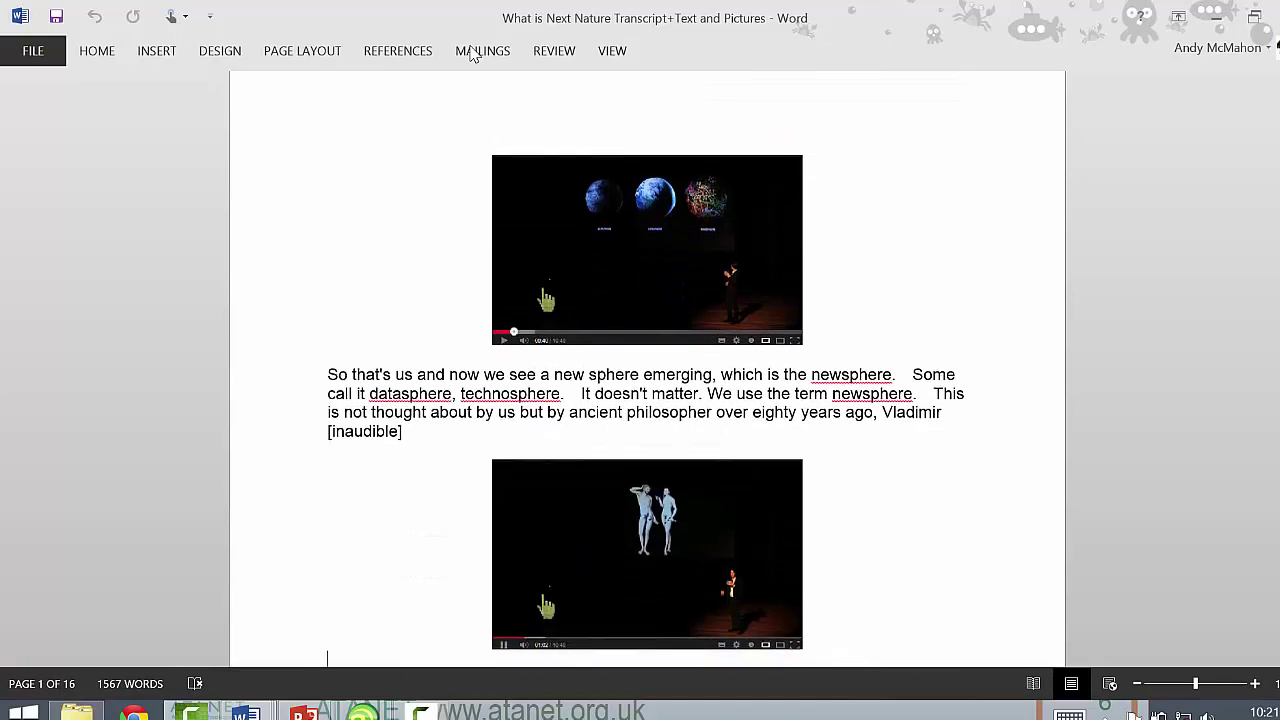
pyautogui.press('Down')
pyautogui.press('Down')
pyautogui.press('Down')
pyautogui.press('Down')
pyautogui.press('Down')
pyautogui.press('Down')
pyautogui.press('Down')
pyautogui.press('Down')
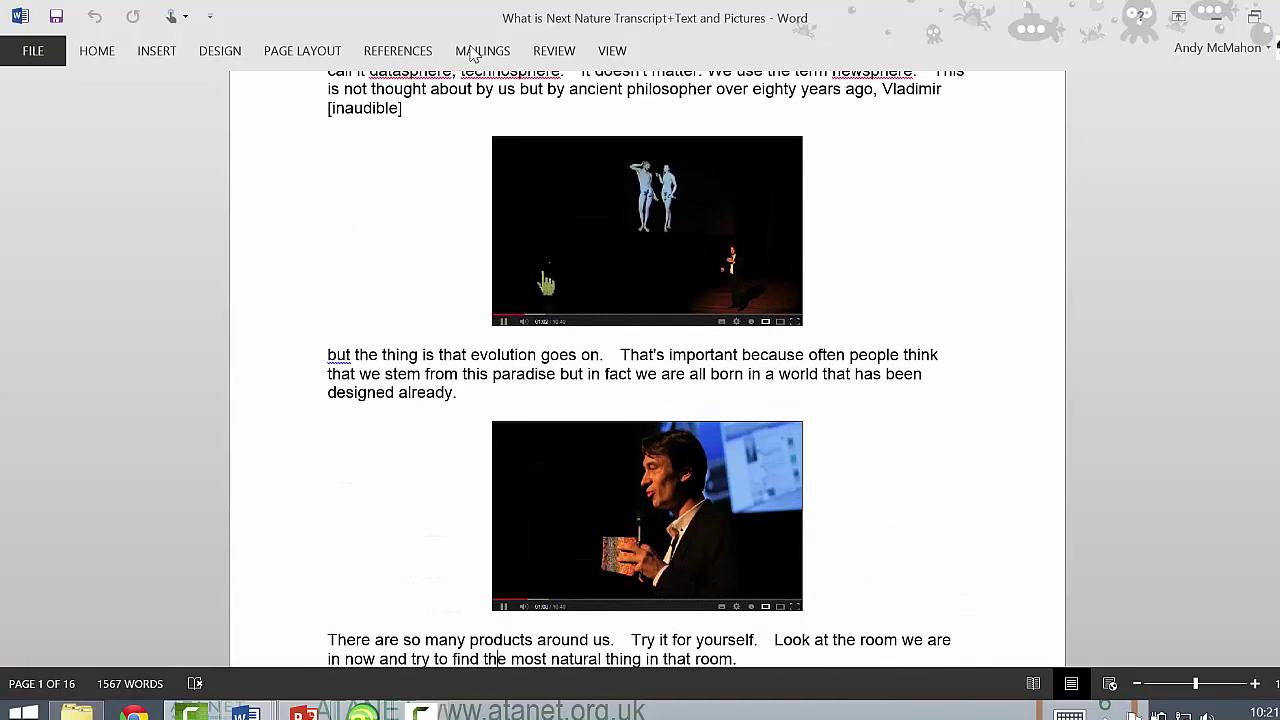
pyautogui.press('Down')
pyautogui.press('Down')
pyautogui.press('Down')
pyautogui.press('Down')
pyautogui.press('Down')
pyautogui.press('Down')
pyautogui.press('Down')
pyautogui.press('Down')
pyautogui.press('Down')
pyautogui.press('Down')
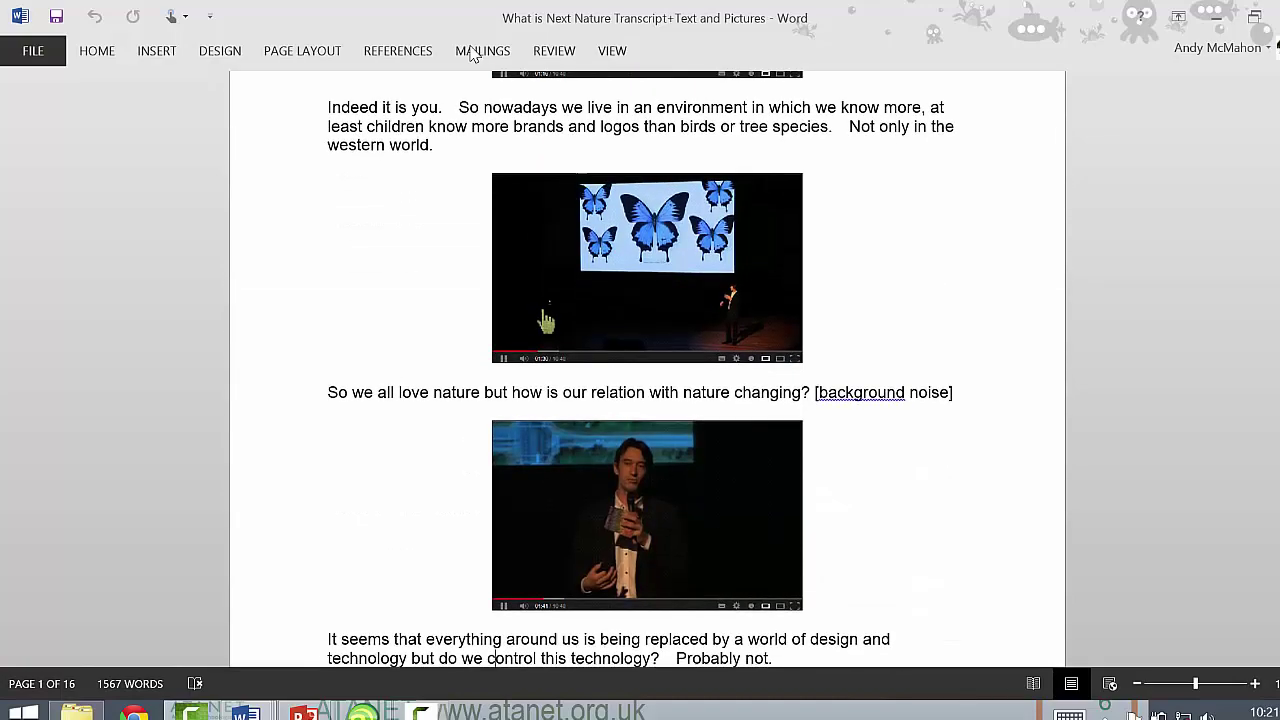
pyautogui.press('Down')
pyautogui.press('Down')
pyautogui.press('Down')
pyautogui.press('Down')
pyautogui.press('Down')
pyautogui.press('Down')
pyautogui.press('Down')
pyautogui.press('Down')
pyautogui.press('Down')
pyautogui.press('Down')
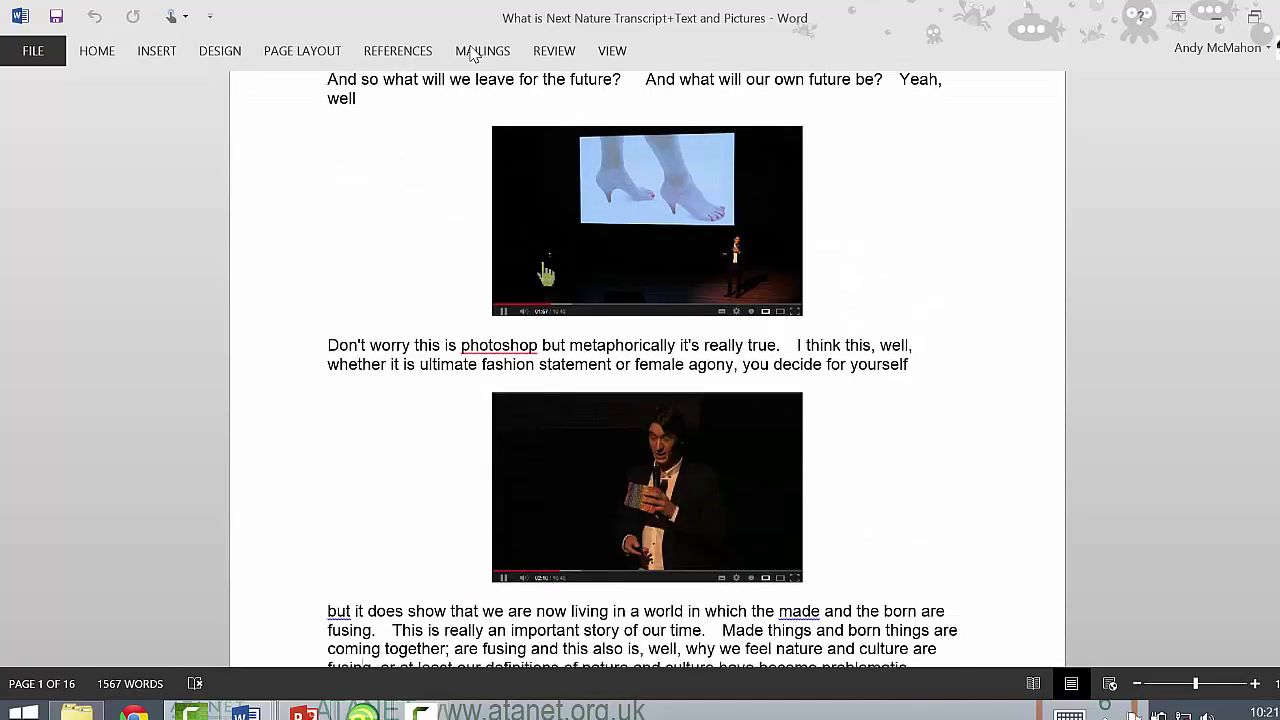
pyautogui.press('Down')
pyautogui.press('Down')
pyautogui.press('Down')
pyautogui.press('Down')
pyautogui.press('Down')
pyautogui.press('Down')
pyautogui.press('Down')
pyautogui.press('Down')
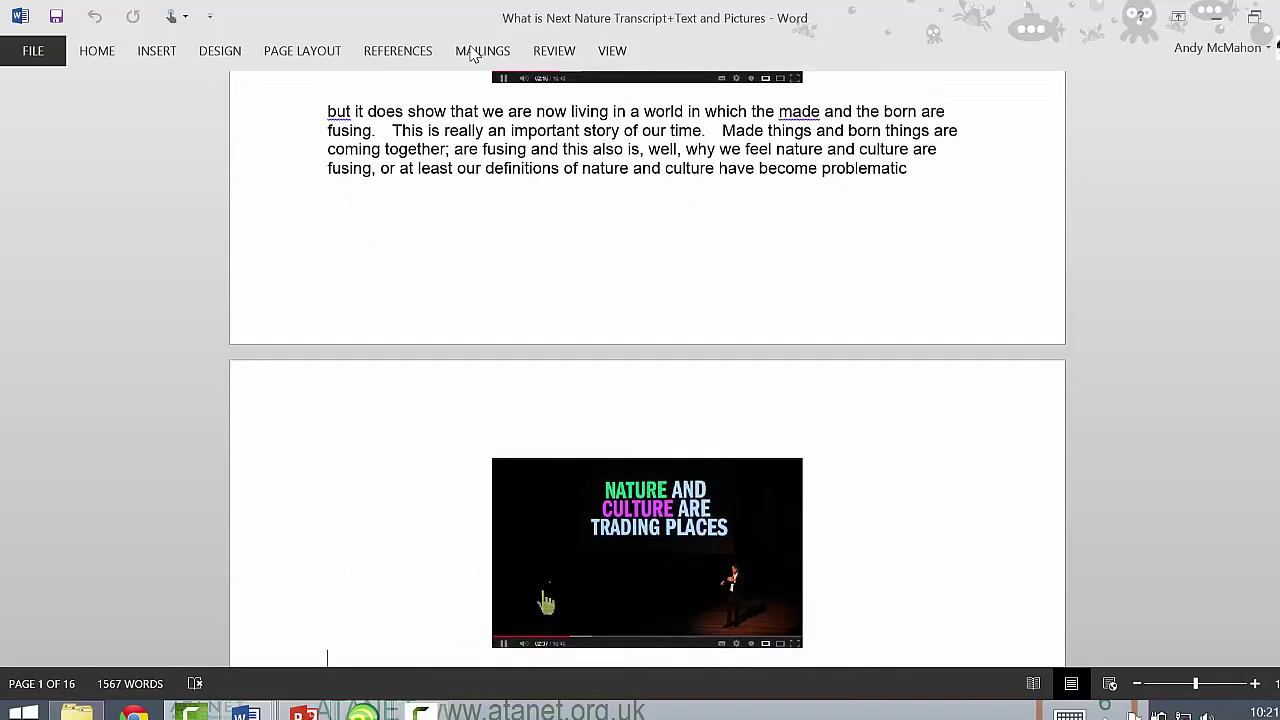
pyautogui.press('Down')
pyautogui.press('Down')
pyautogui.press('Down')
pyautogui.press('Down')
pyautogui.press('Down')
pyautogui.press('Down')
pyautogui.press('Down')
pyautogui.press('Down')
pyautogui.press('Down')
pyautogui.press('Down')
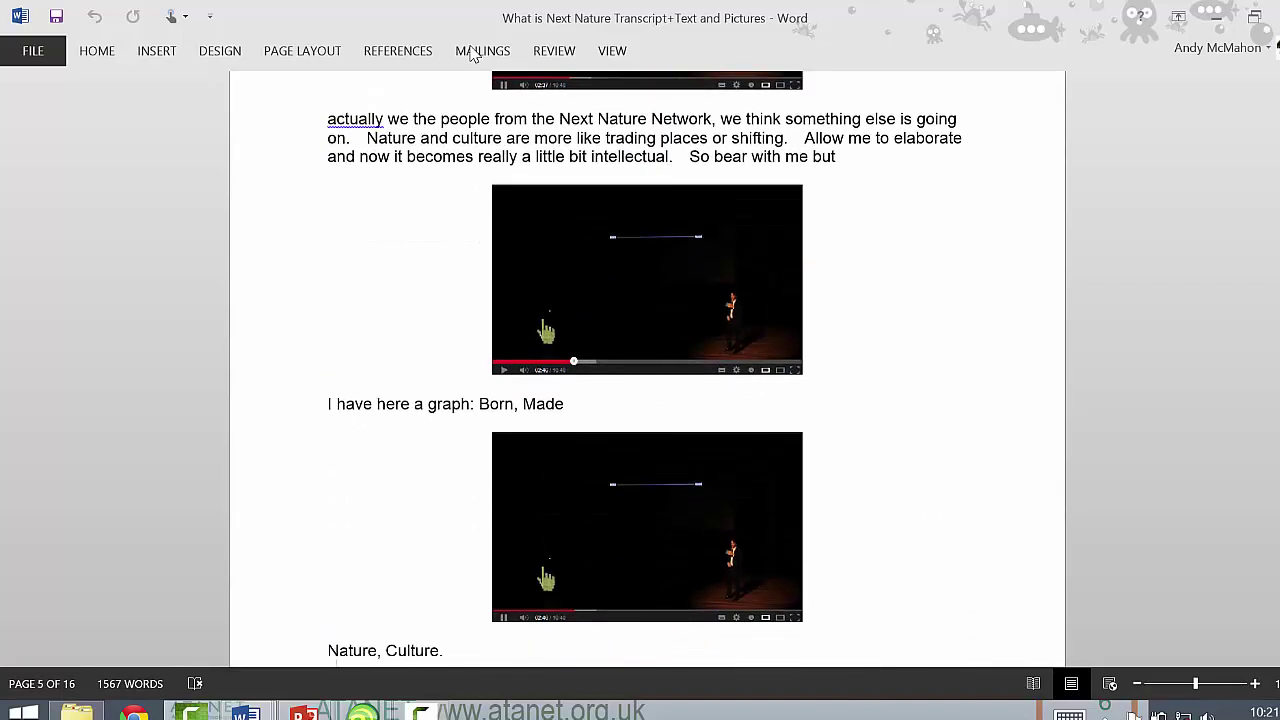
pyautogui.press('Down')
pyautogui.press('Down')
pyautogui.press('Down')
pyautogui.press('Down')
pyautogui.press('Down')
pyautogui.press('Down')
pyautogui.press('Down')
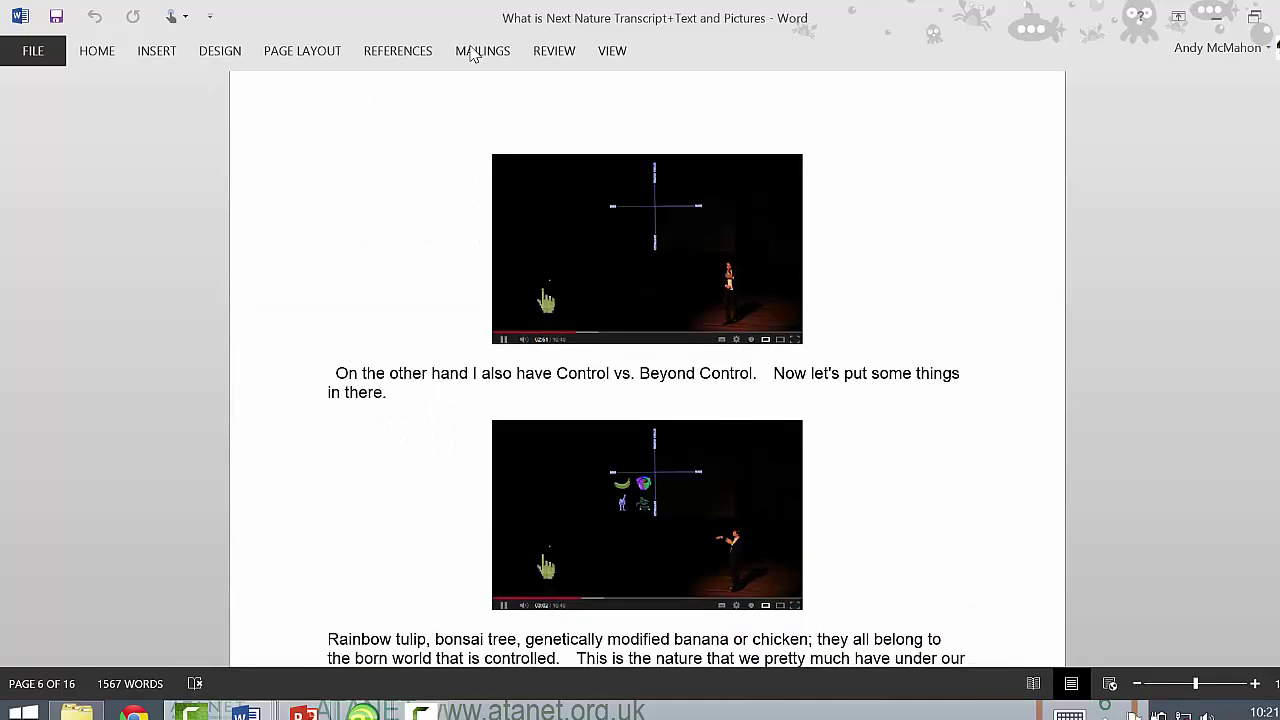